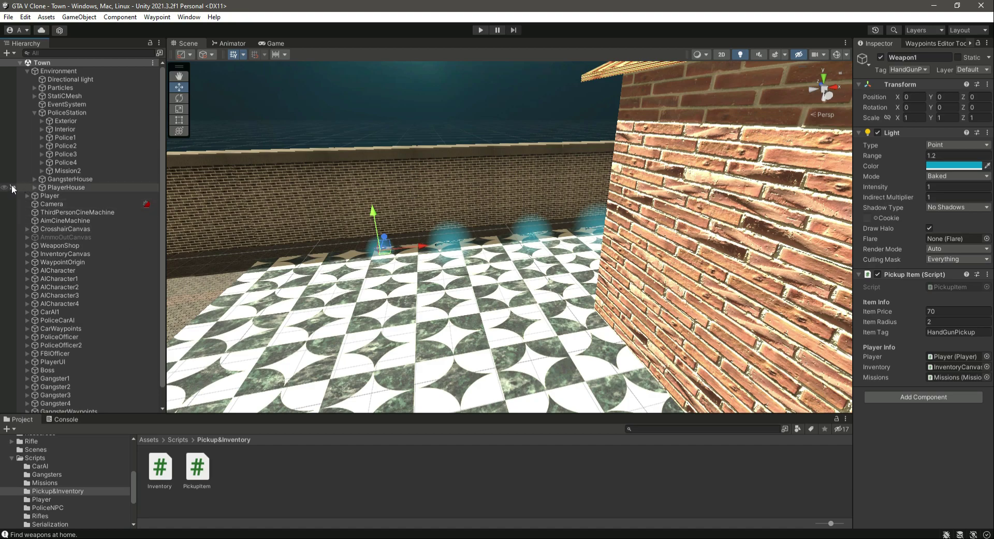
Step: Enable Is Trigger on the Sphere Collider of the police station's Mission2 object, save the scene and collapse the Environment hierarchy
left_click(80, 112)
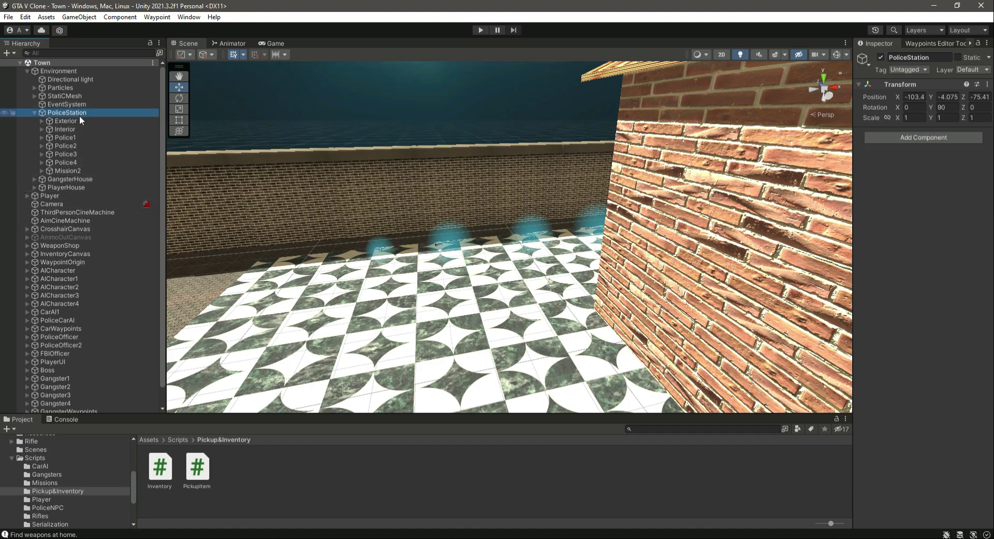
double_click(73, 112)
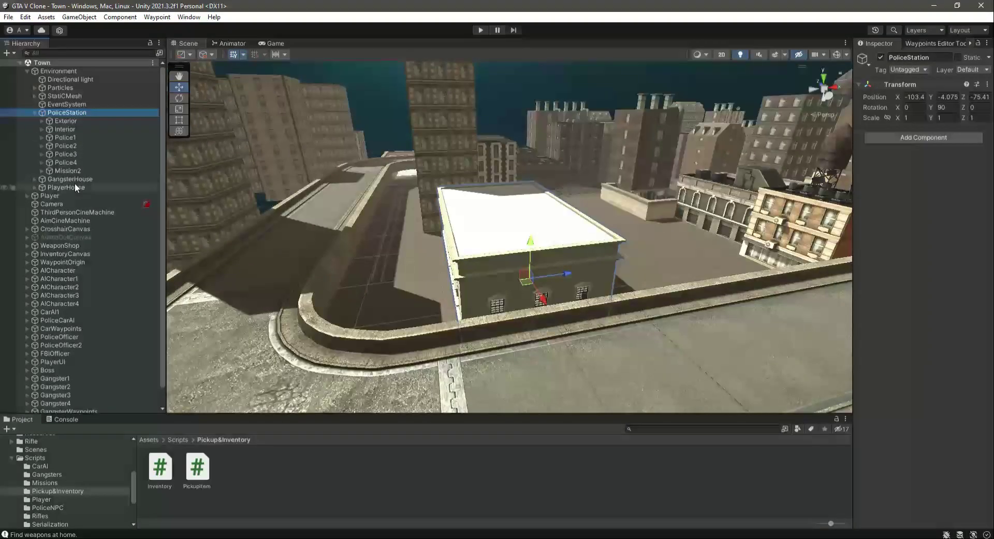
double_click(73, 170)
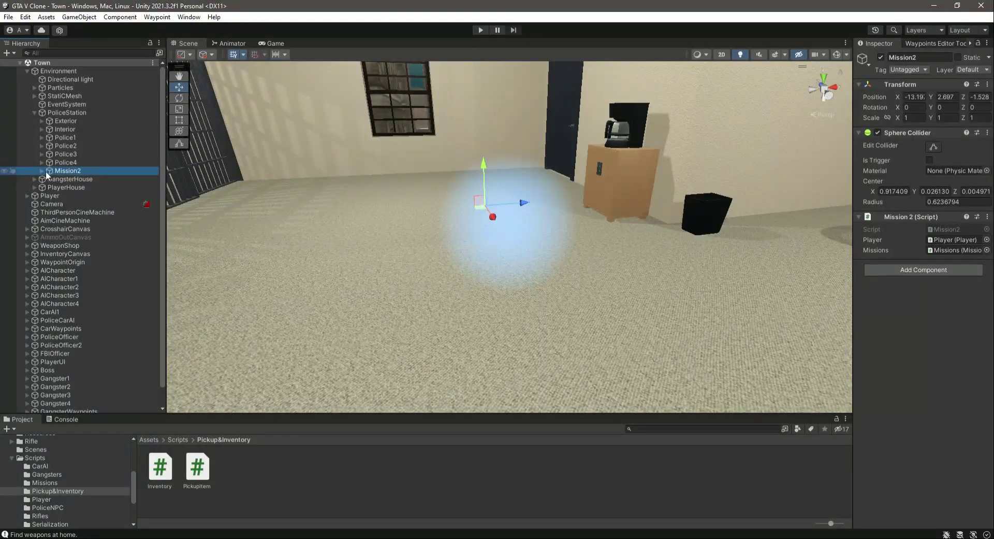
left_click(929, 160)
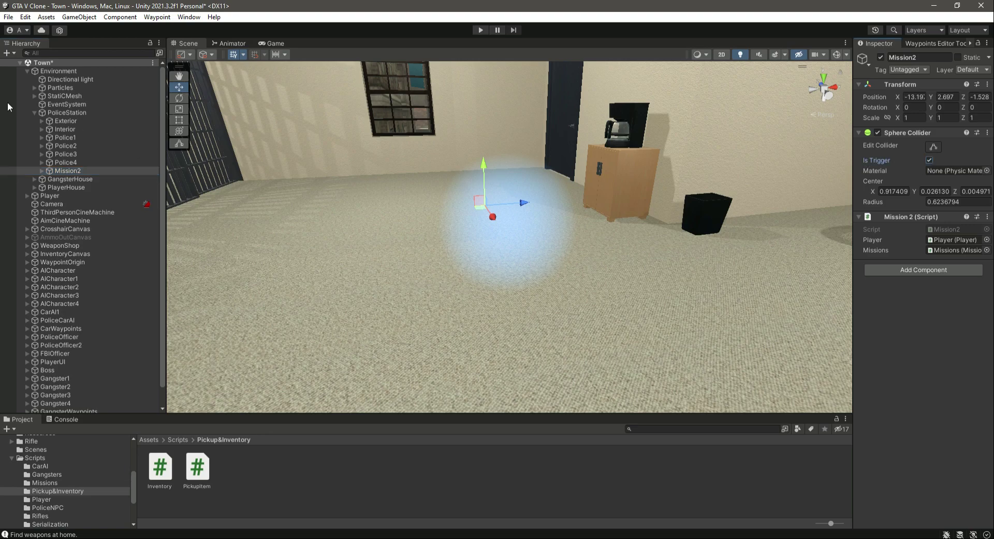
key("ctrl+s")
left_click(35, 112)
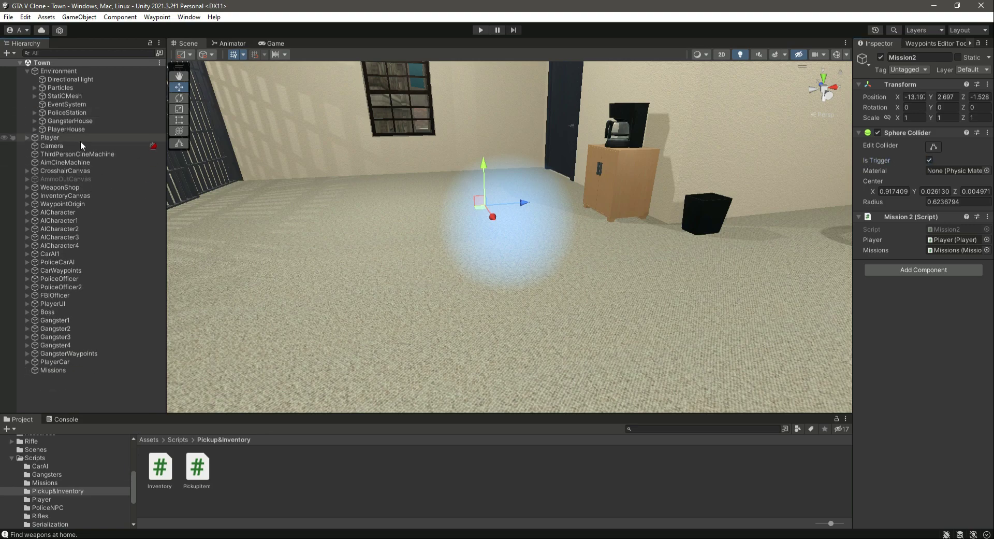
left_click(26, 72)
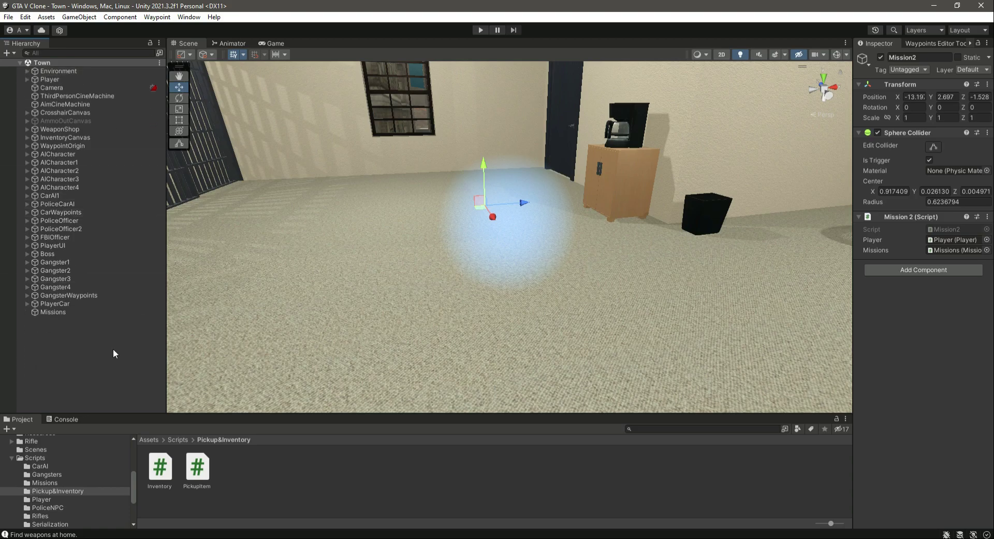
Step: Switch to Visual Studio Code and change the Mission1 check on line 36 of PickupItem.cs to true
key("alt+Tab")
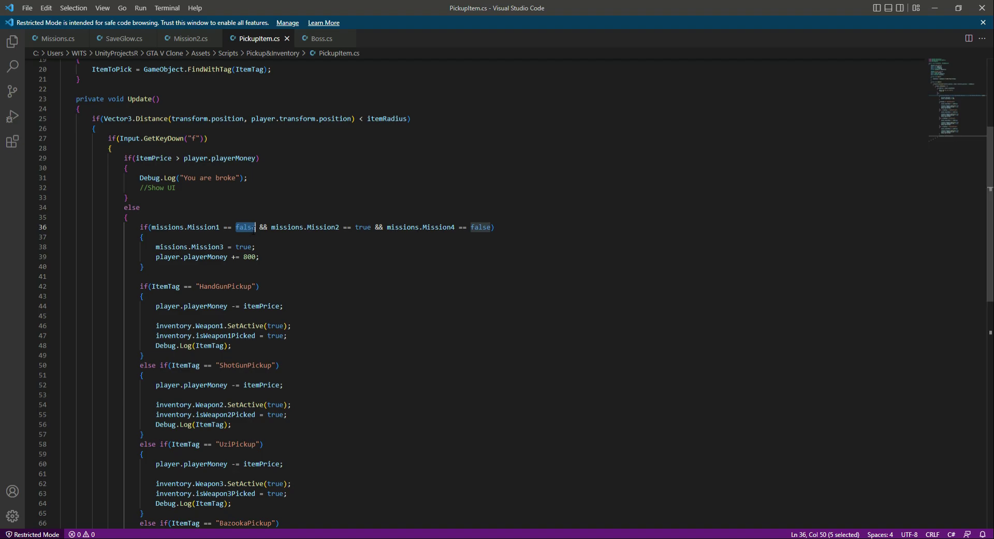
type("true")
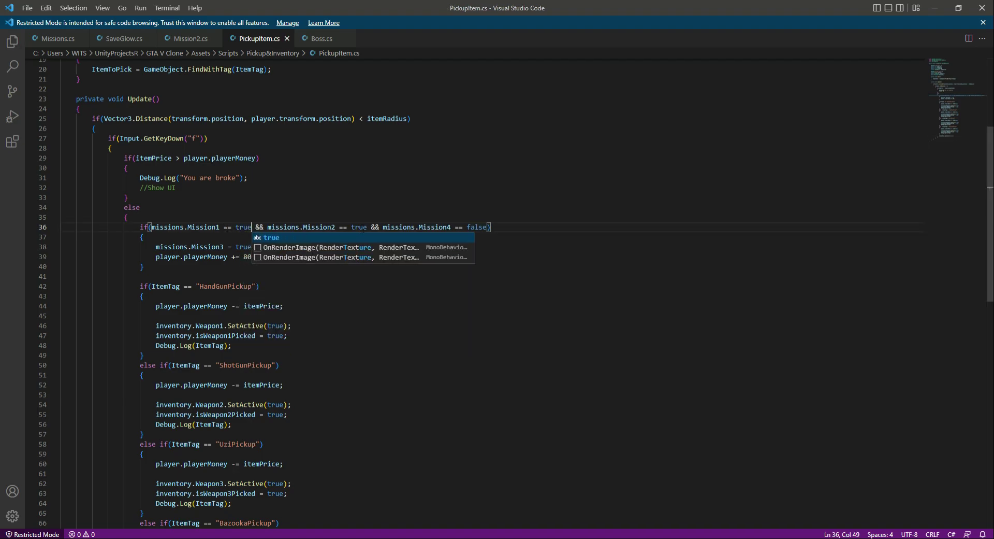
left_click(398, 226)
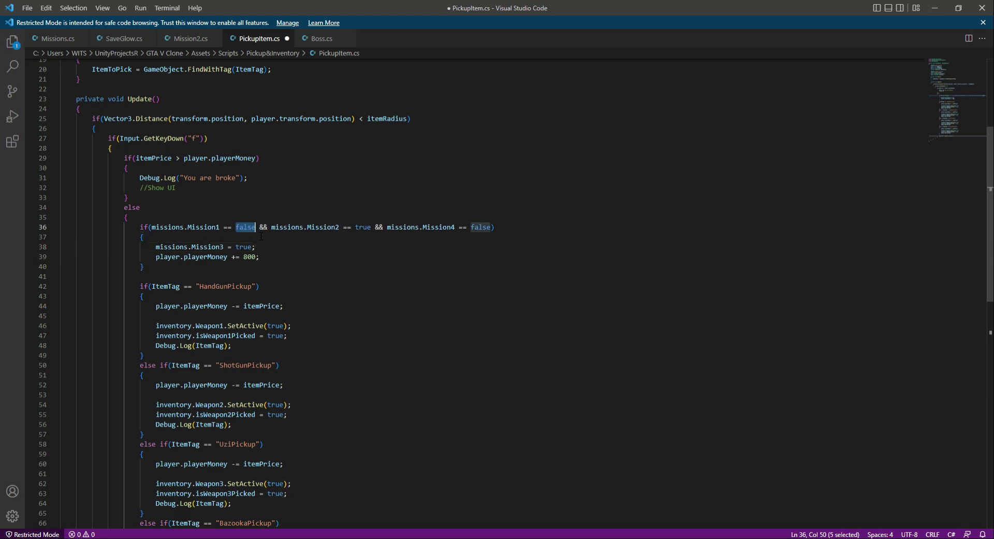
Step: Review the mission conditions in the Boss.cs and Mission2.cs scripts
left_click(320, 39)
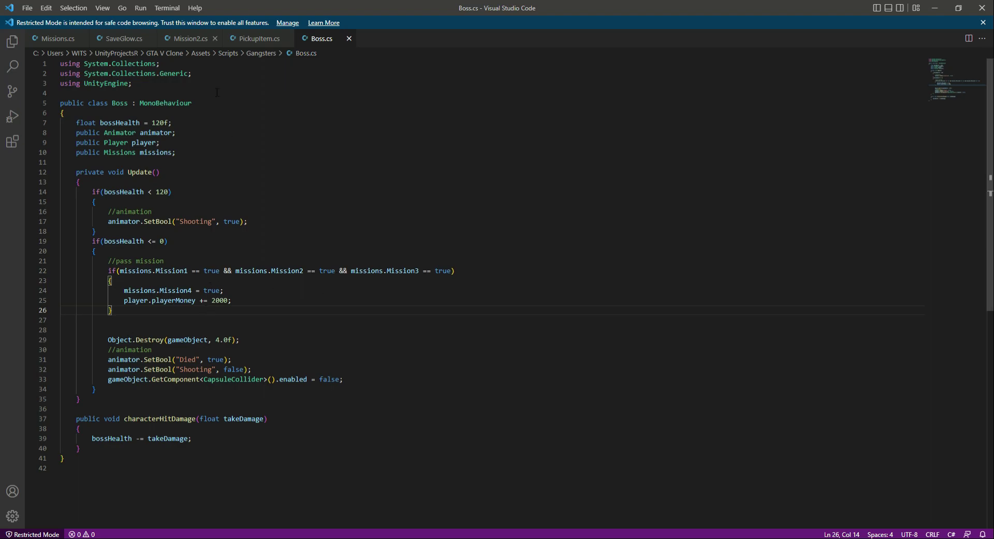
left_click(189, 40)
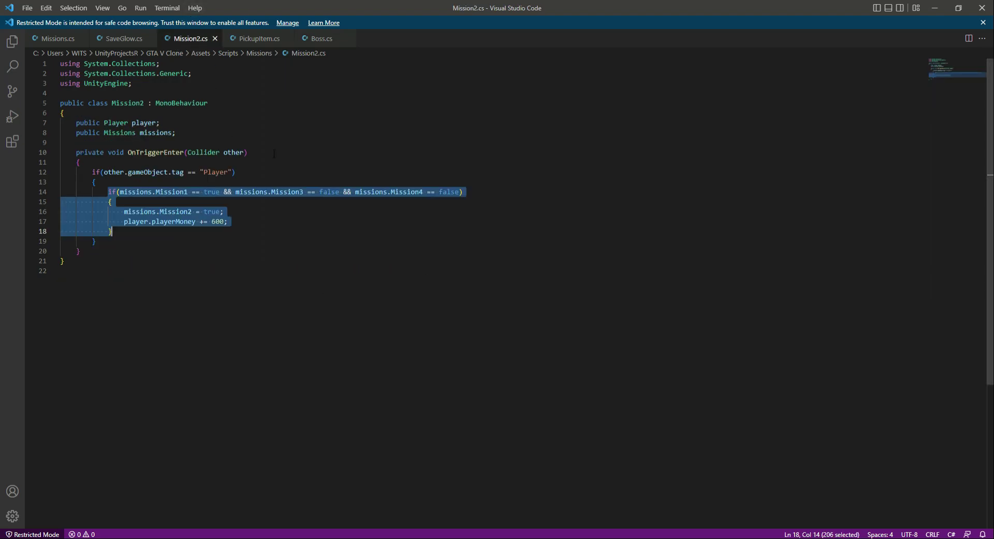
left_click(275, 205)
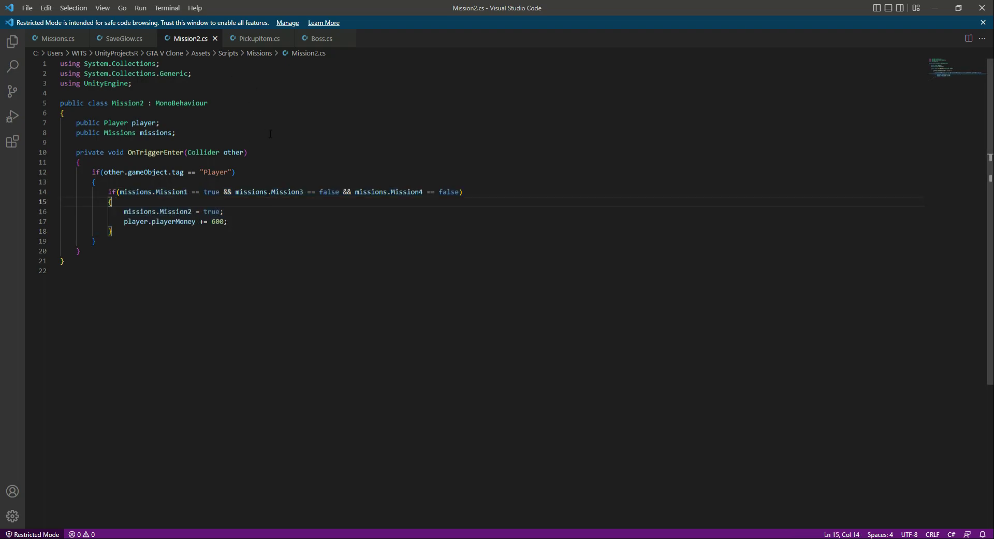
Step: Return to Unity, focus the Player object, run the game and maximize the Game view
key("alt+Tab")
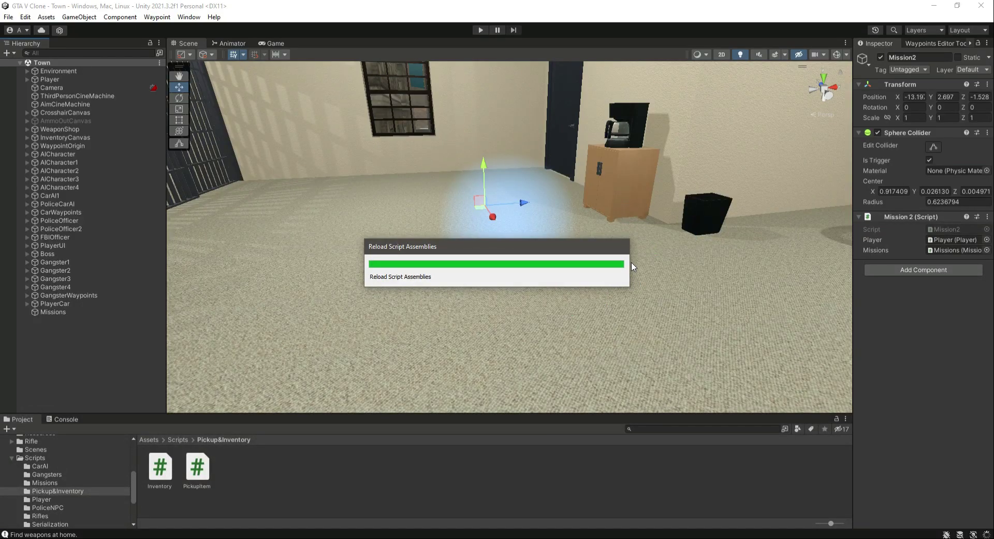
double_click(52, 79)
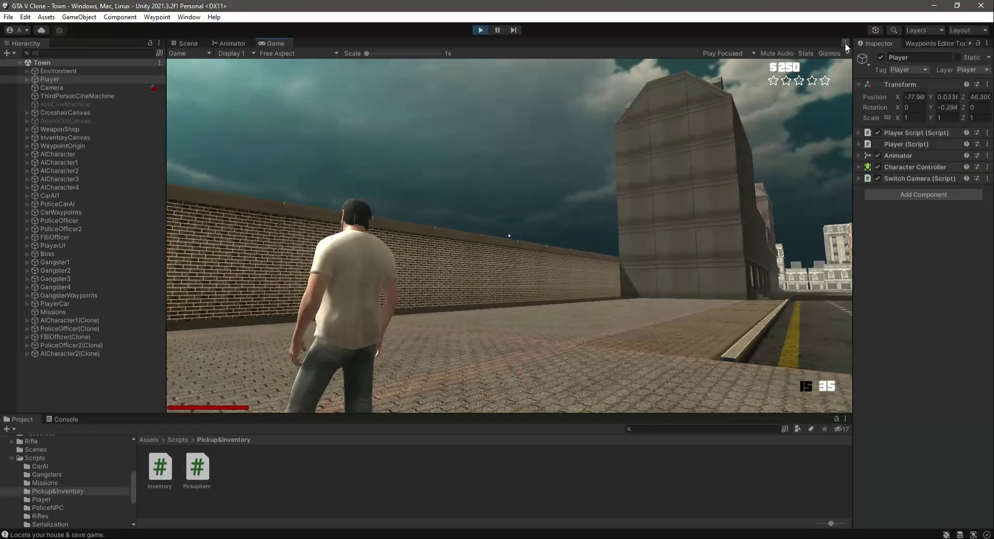
left_click(845, 43)
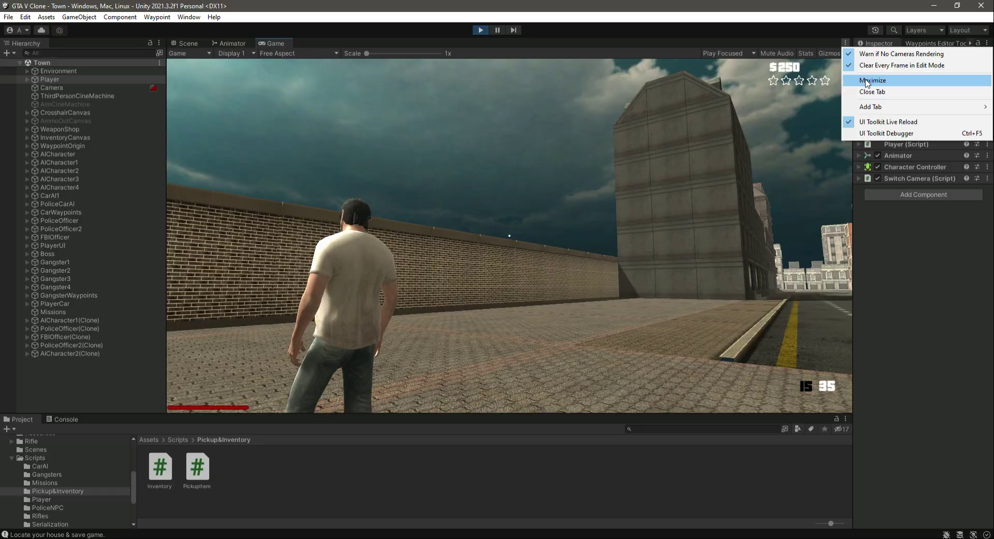
left_click(867, 81)
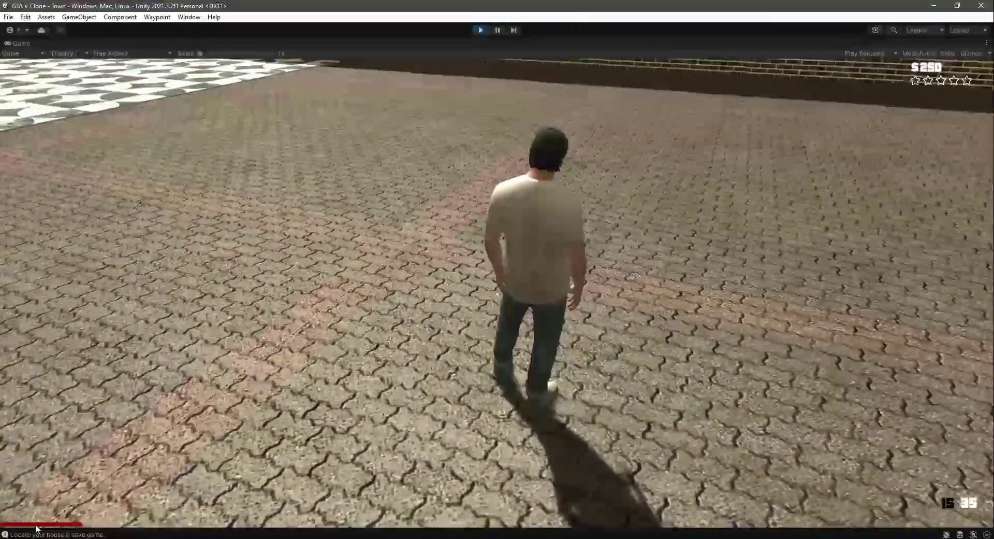
Step: Walk the player across the plaza into the house and onto the green save marker beside the sofa
key("w")
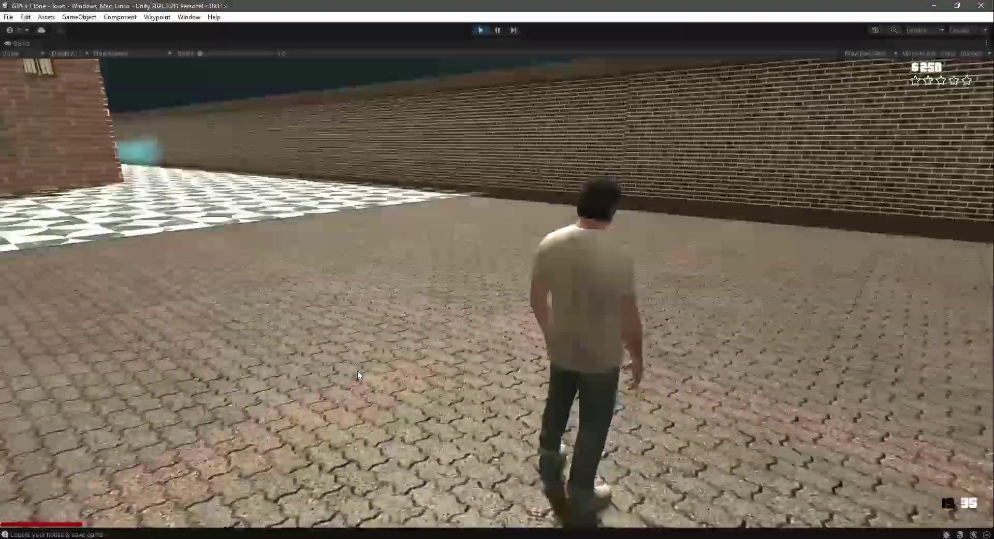
key("w")
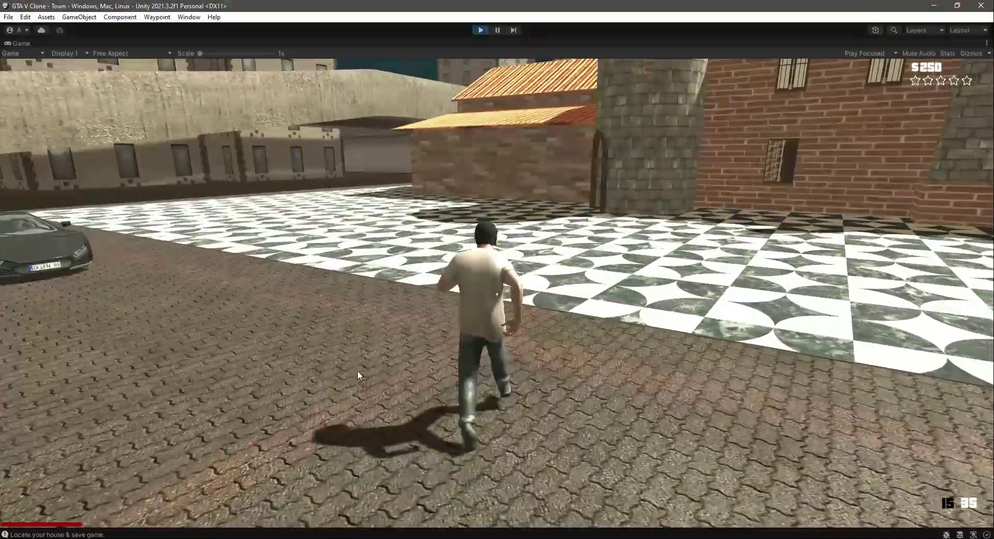
key("w")
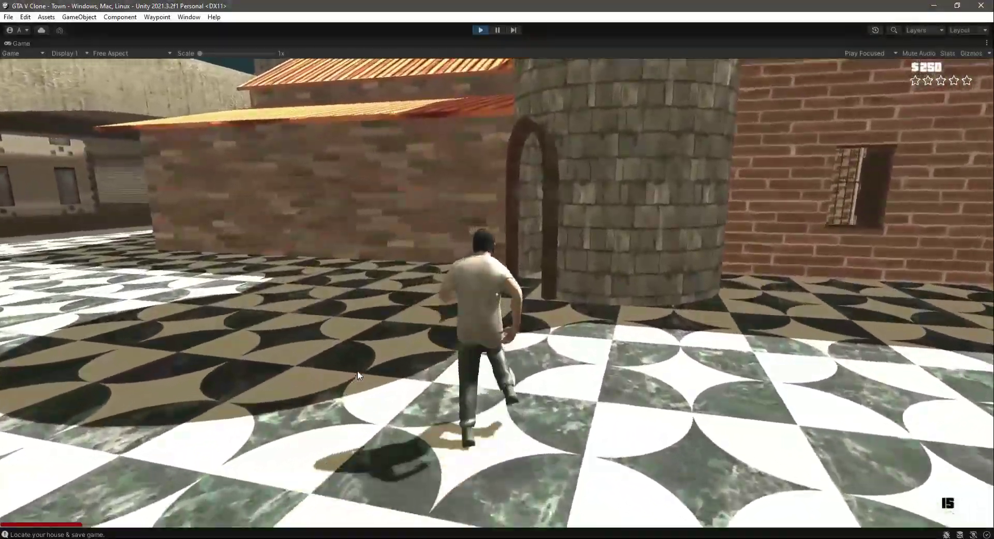
key("w")
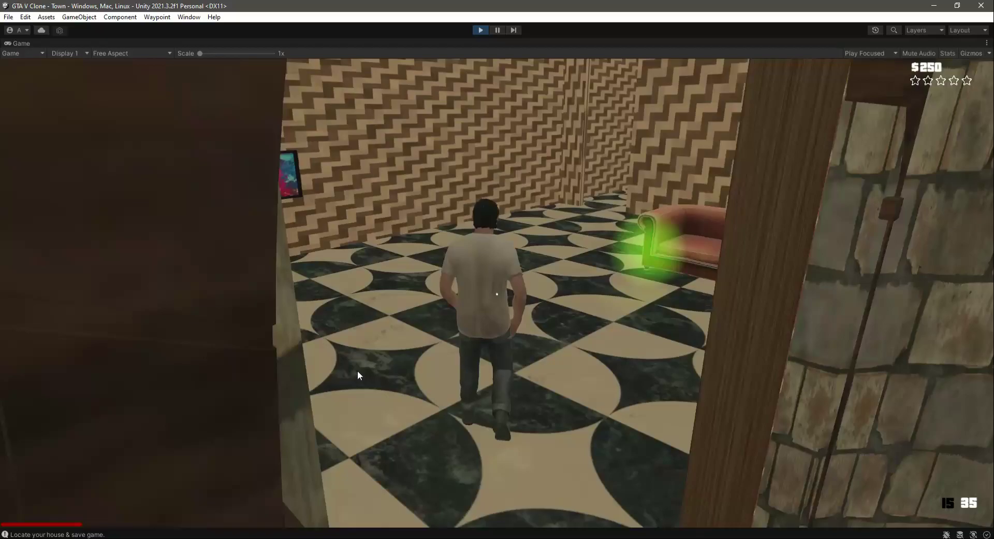
key("w")
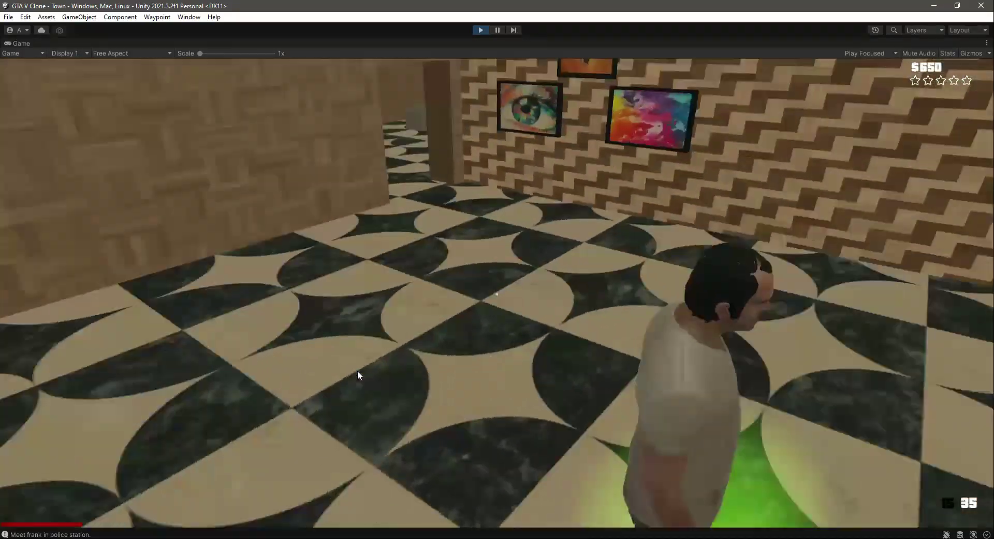
Step: Take the player out of the house and into the police station's entrance room
key("w")
key("w")
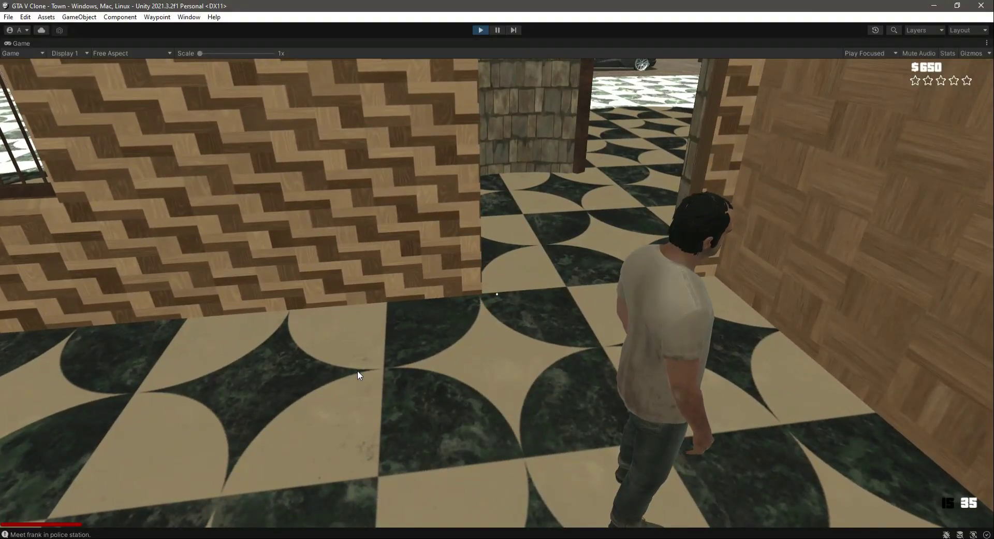
key("w")
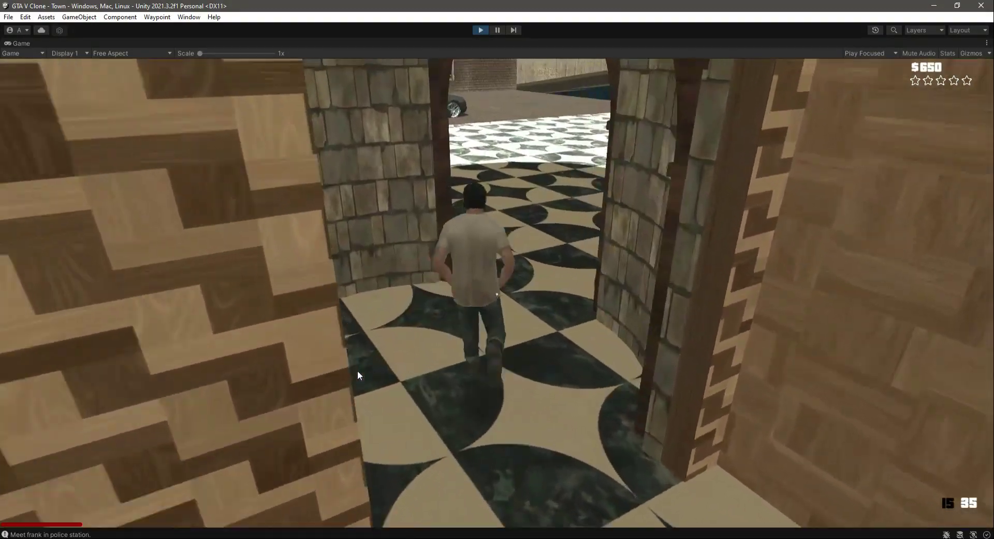
key("w")
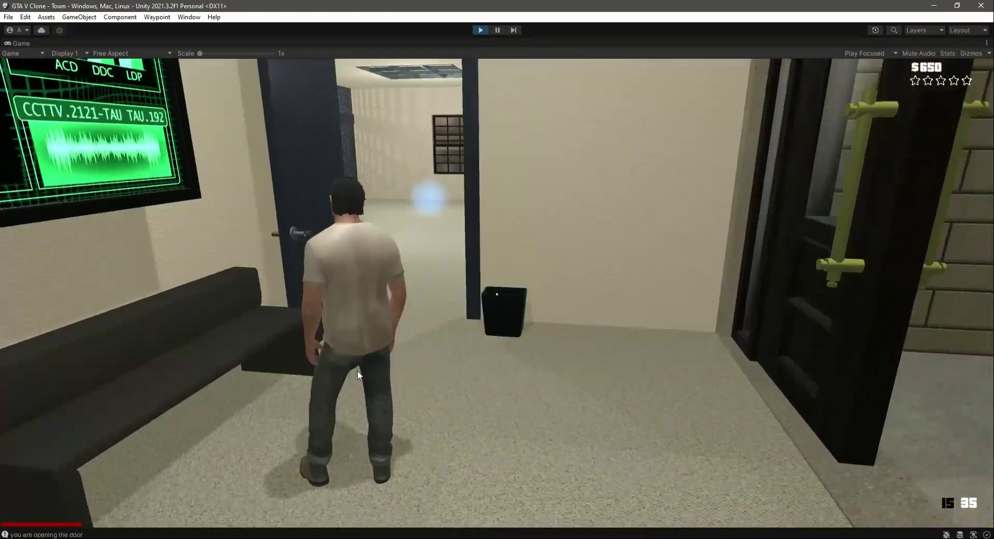
Step: Walk the player through the police station into the blue Mission2 marker, then check the logged mission messages in the Console
key("w")
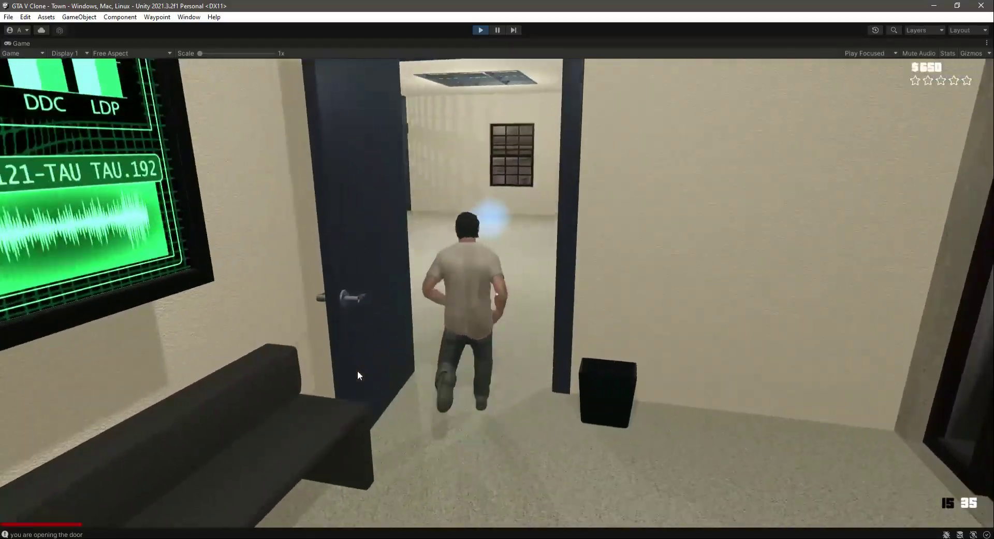
key("w")
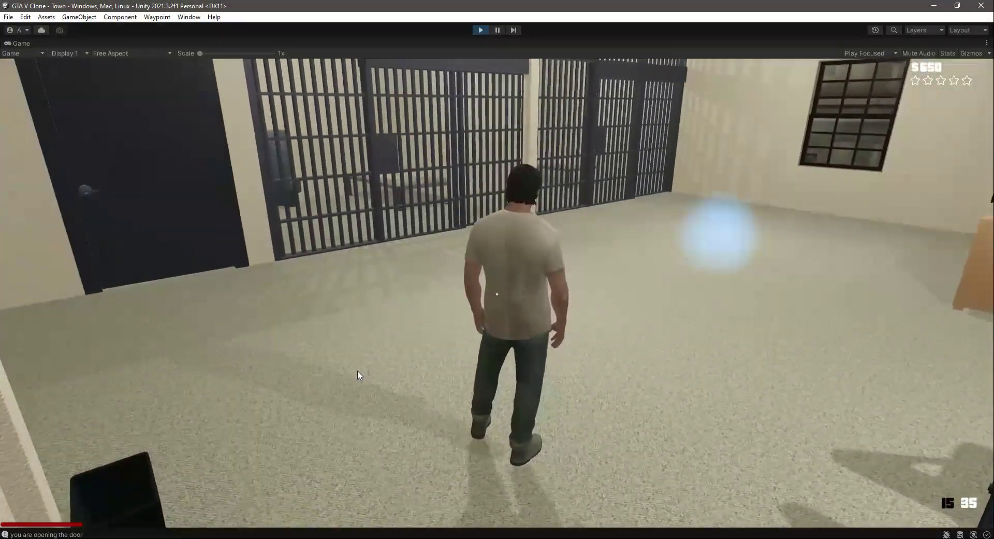
key("w")
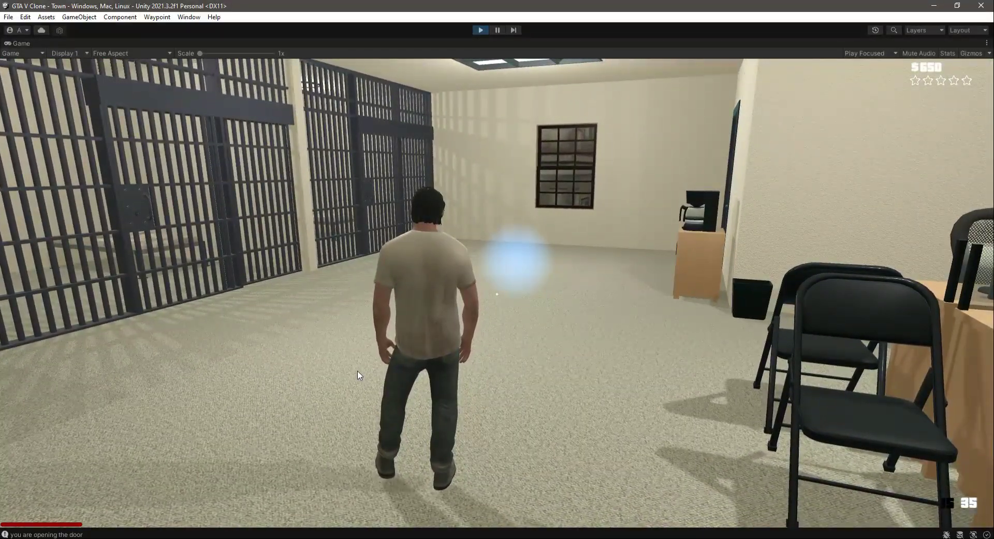
key("w")
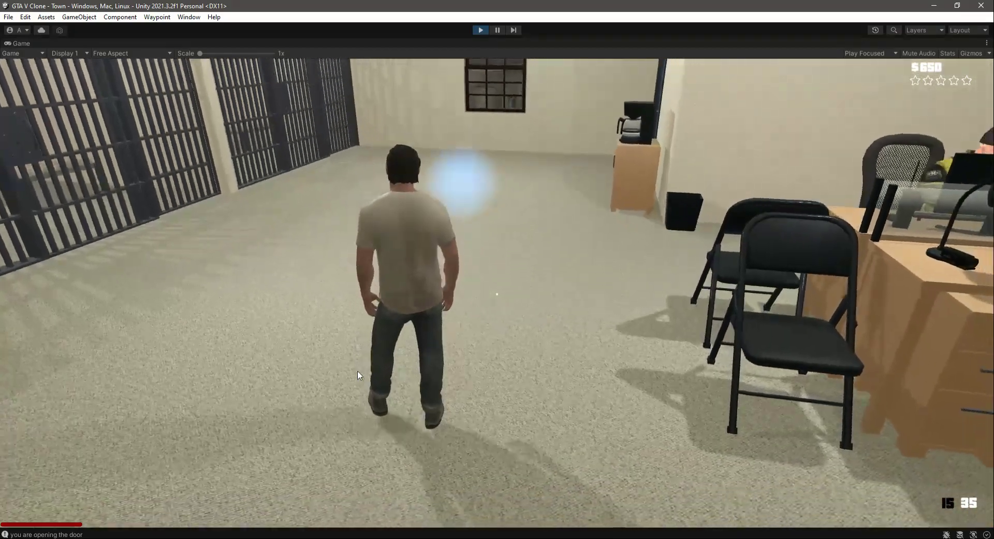
key("w")
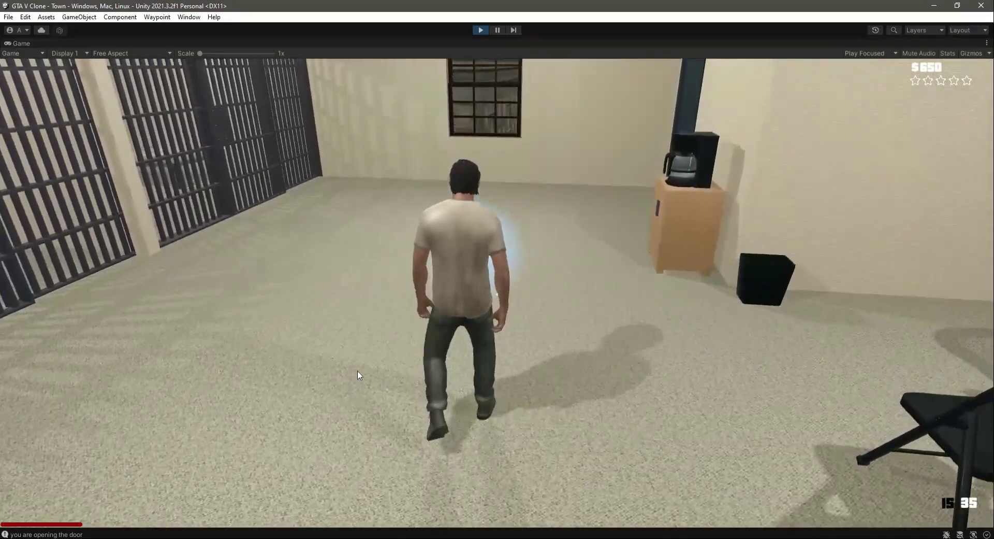
key("w")
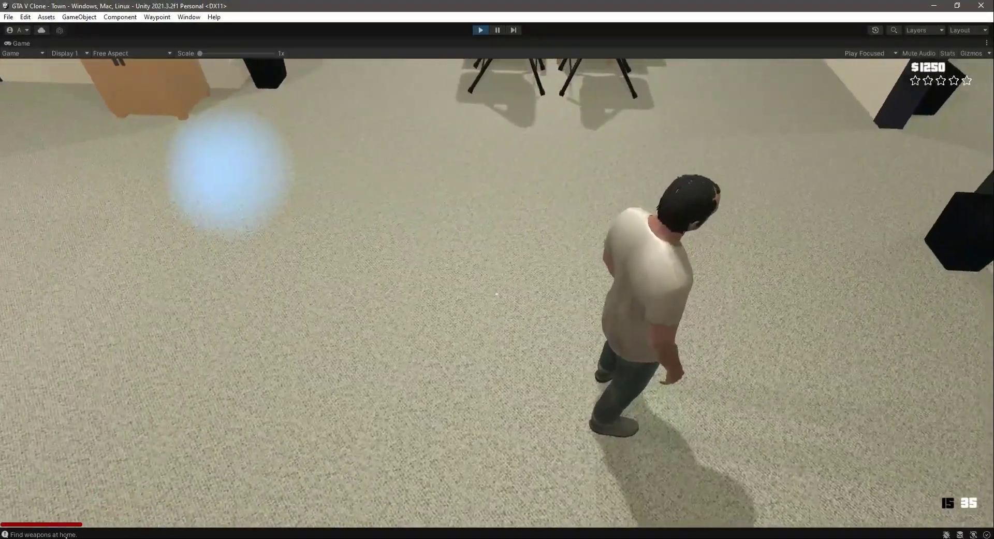
left_click(67, 534)
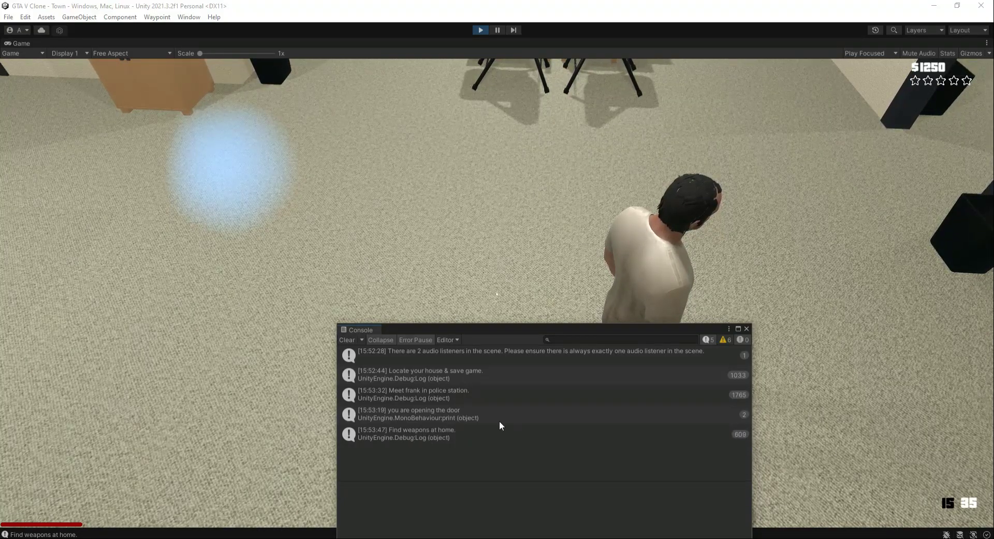
left_click(746, 329)
Step: Take the player out of the police station and back to the area outside the house
key("w")
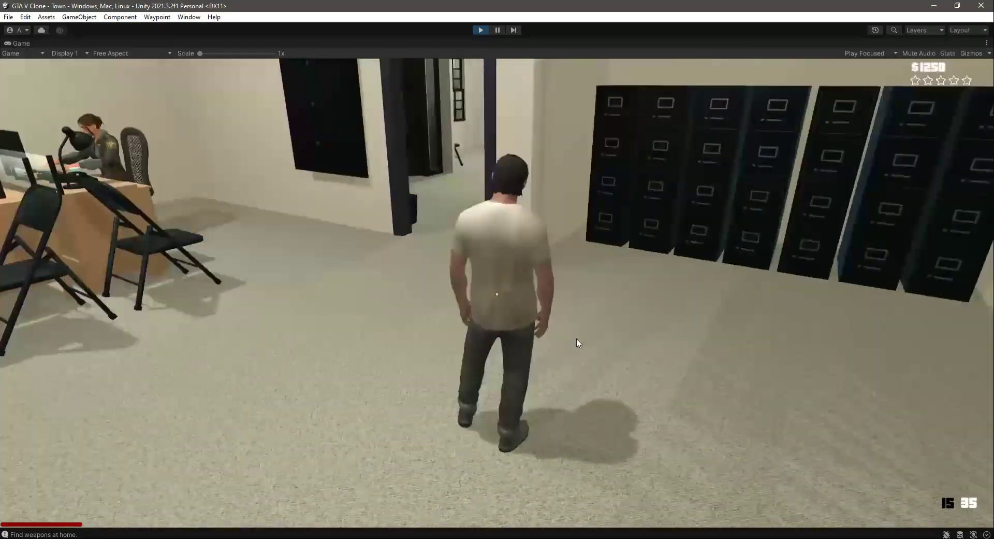
key("w")
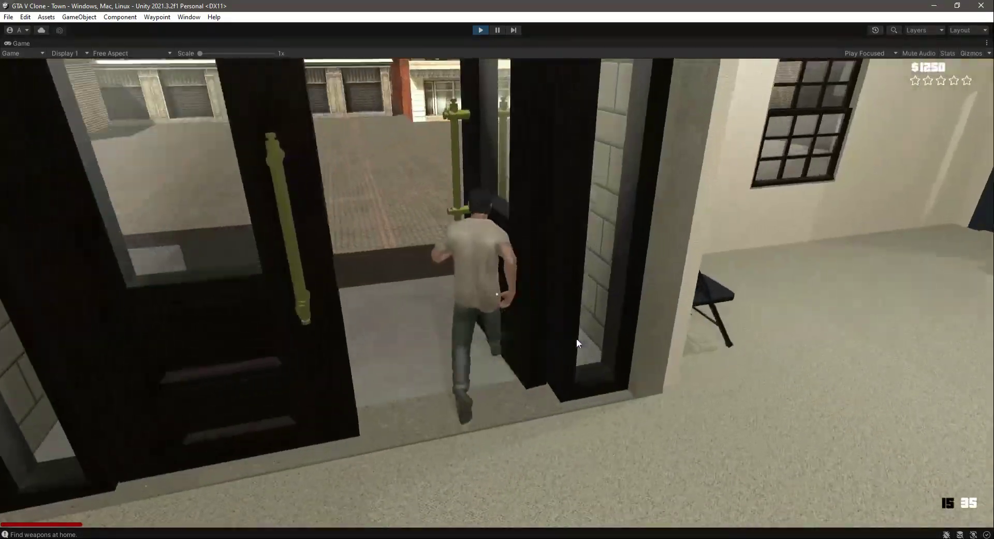
key("w")
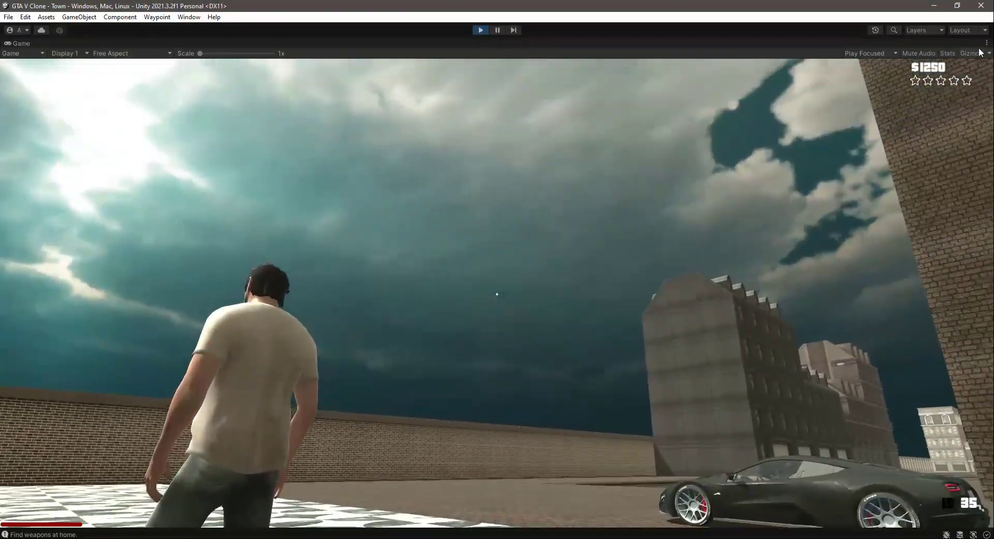
Step: Restore the Game view to its normal size and inspect the mission checkboxes of the Missions object
left_click(987, 43)
left_click(908, 82)
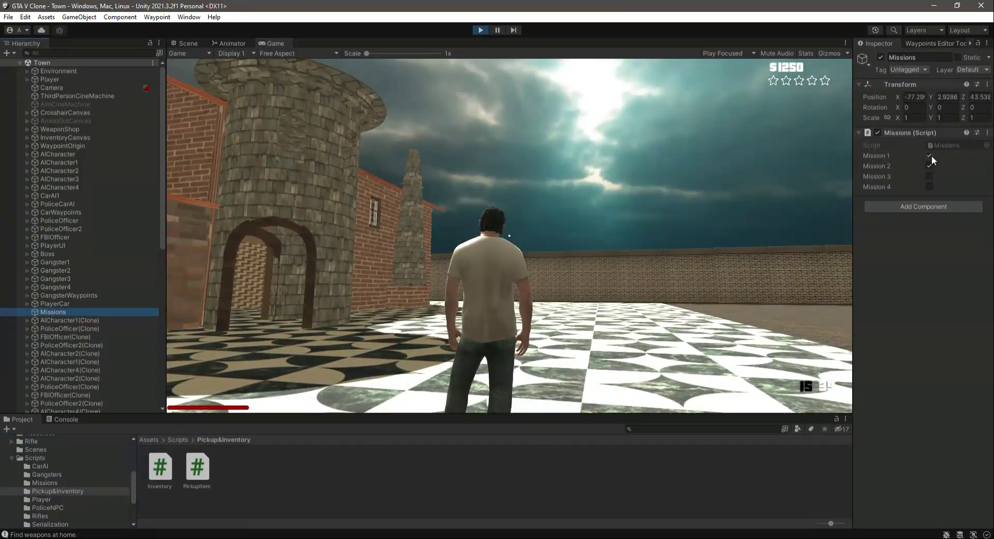
Step: Take the player home to complete the weapon-finding mission, then walk back across the checkered courtyard toward the street
left_click(653, 276)
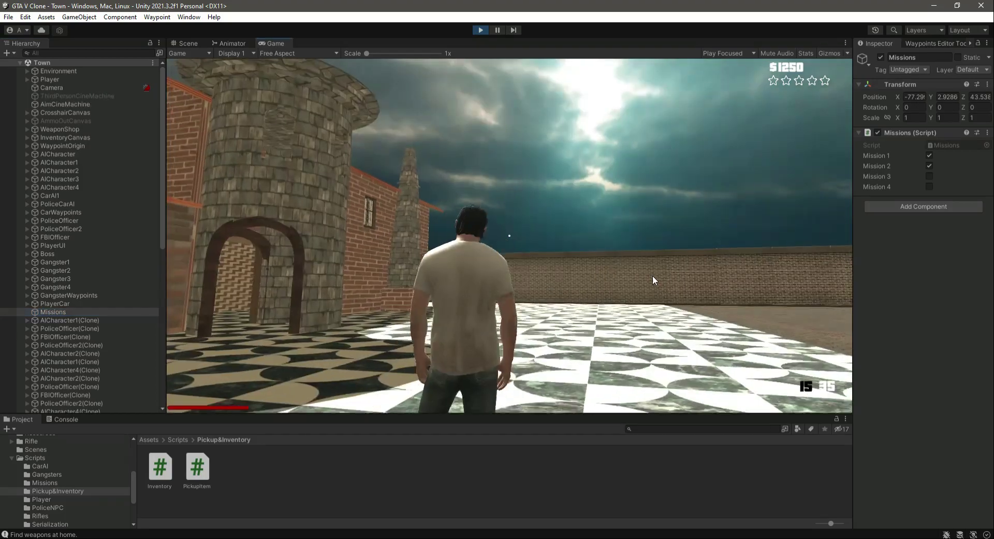
key("w")
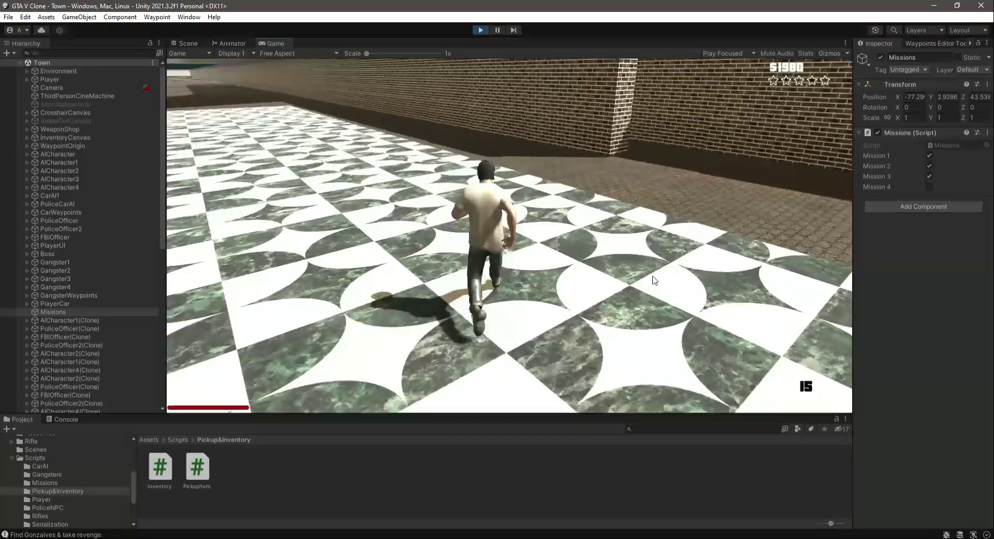
key("w")
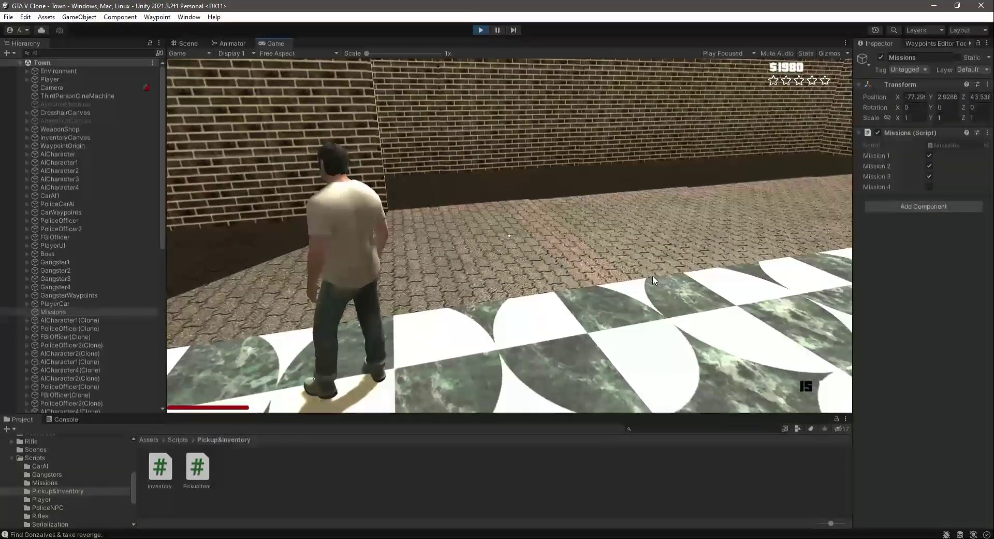
key("w")
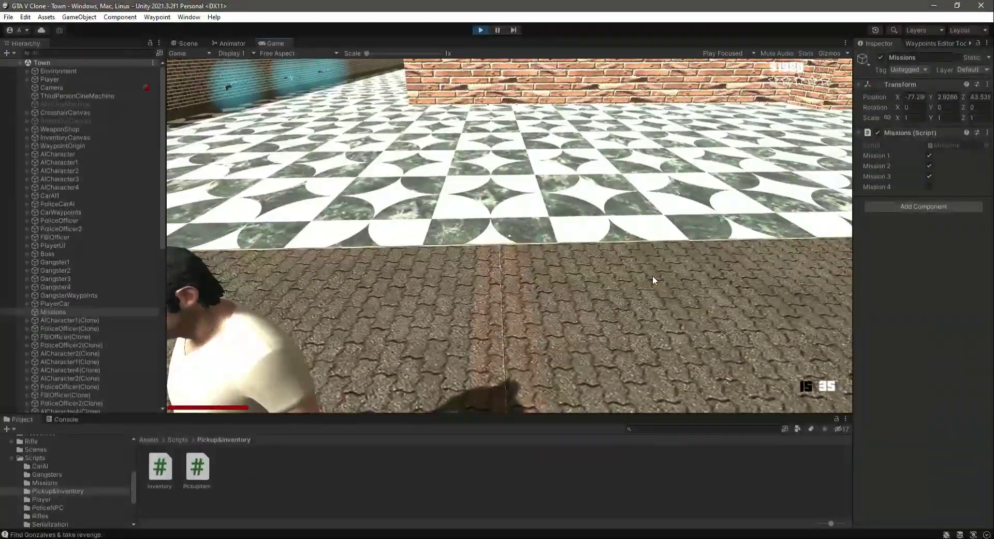
key("Tab")
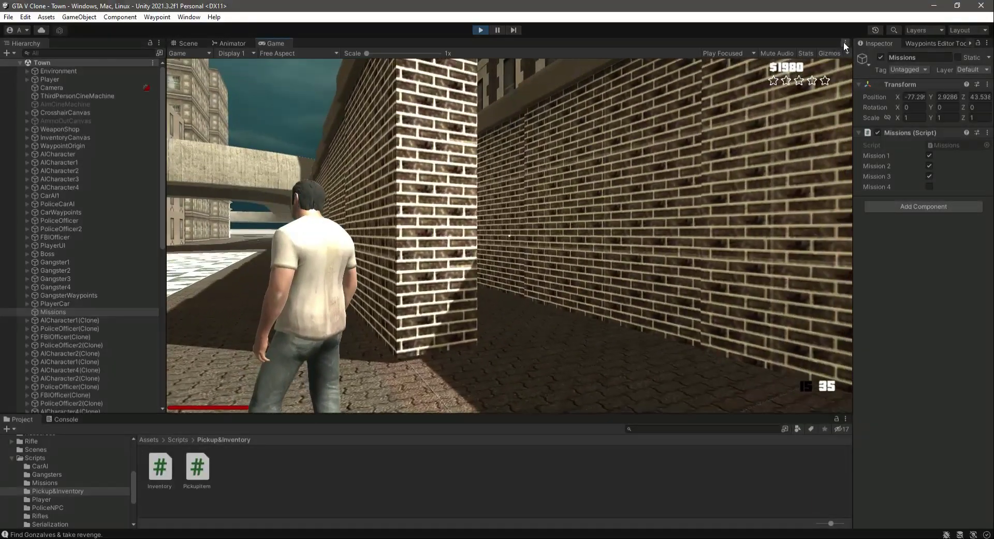
Step: Maximize the Game view and equip the player with the pistols from the weapon inventory
left_click(845, 43)
left_click(862, 79)
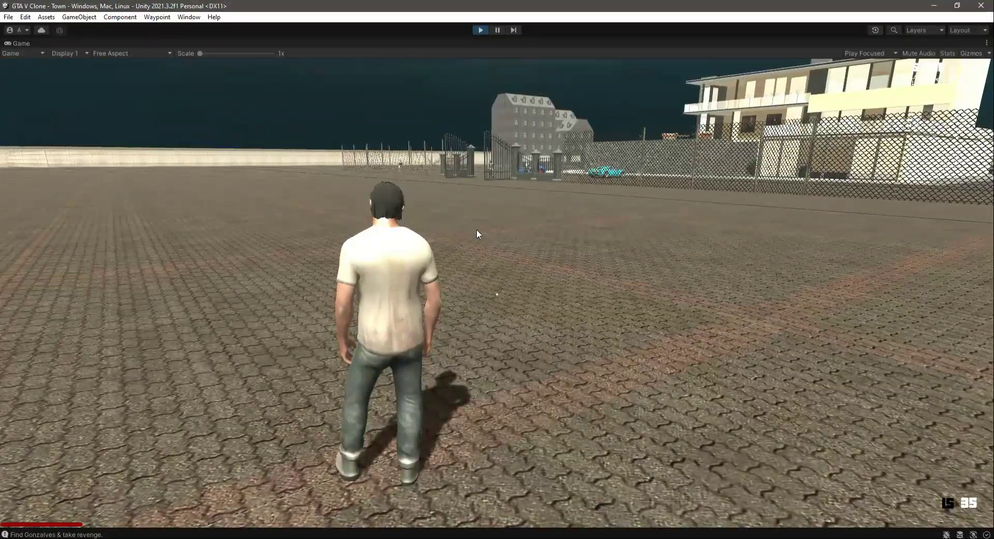
key("Tab")
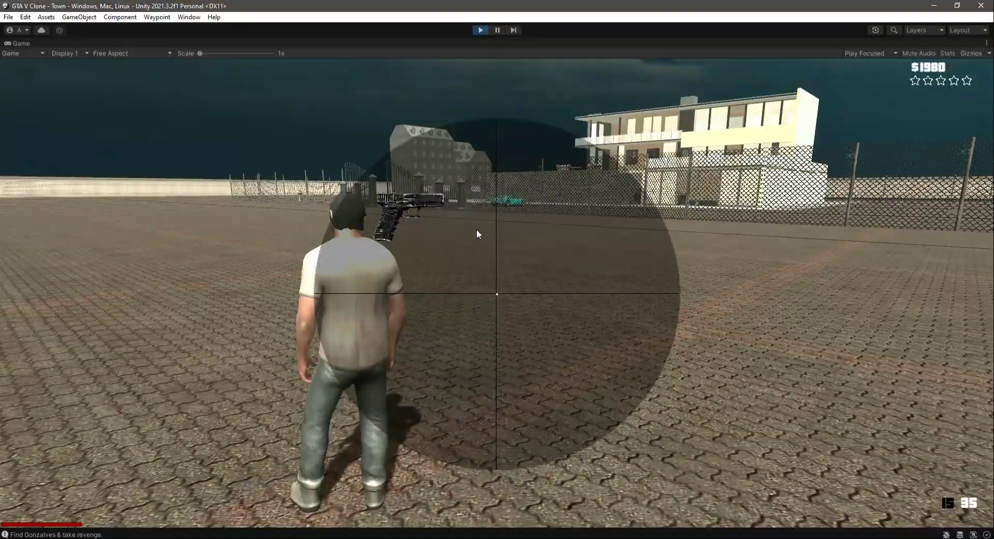
key("Tab")
key("1")
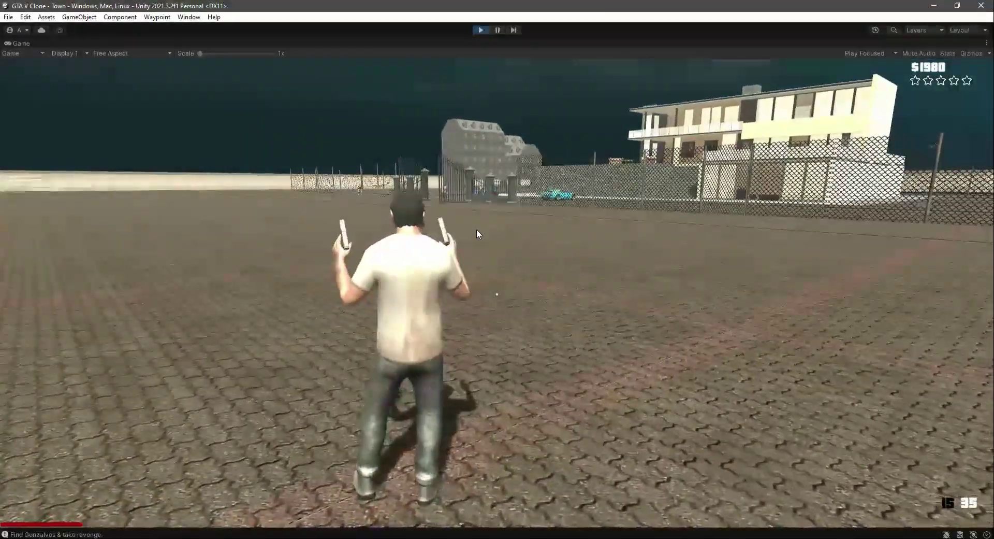
Step: Run the player across the paved lot toward the mansion gate and shoot the guard standing in the gateway
key("w")
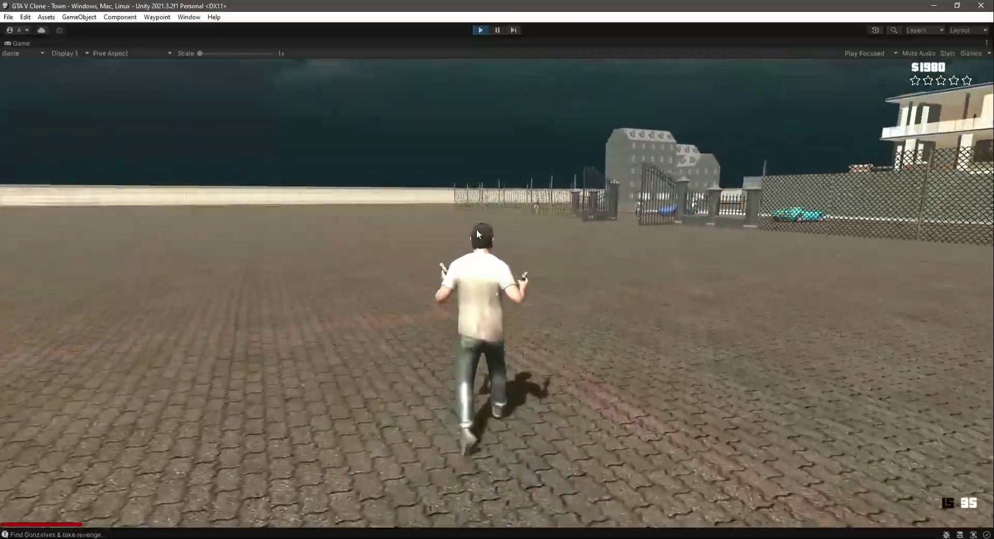
key("w")
right_click(477, 228)
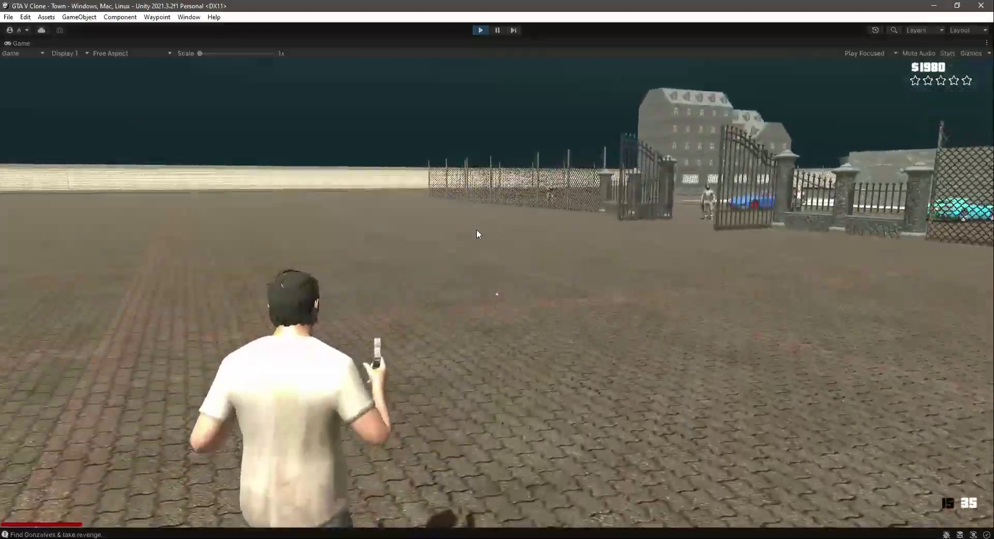
key("w")
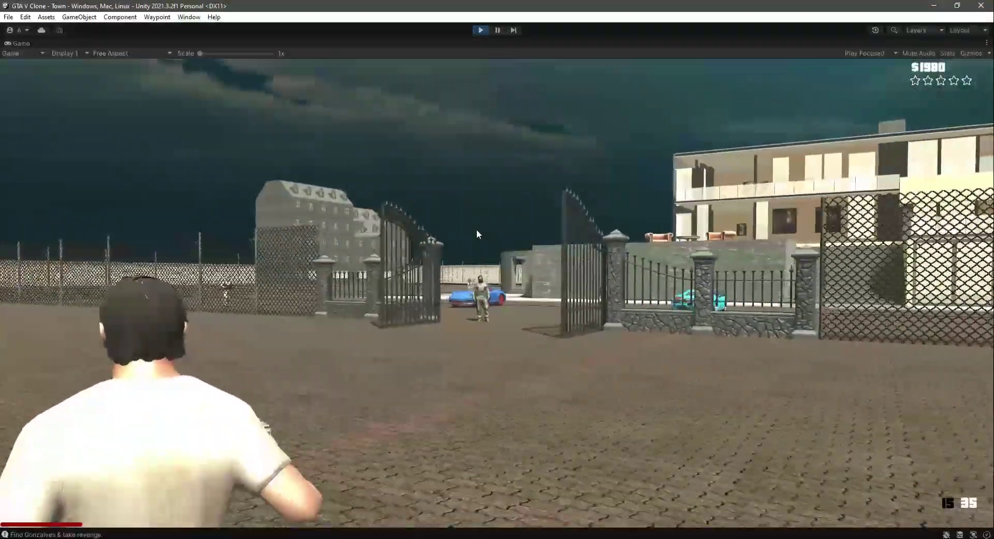
right_click(476, 229)
left_click(496, 293)
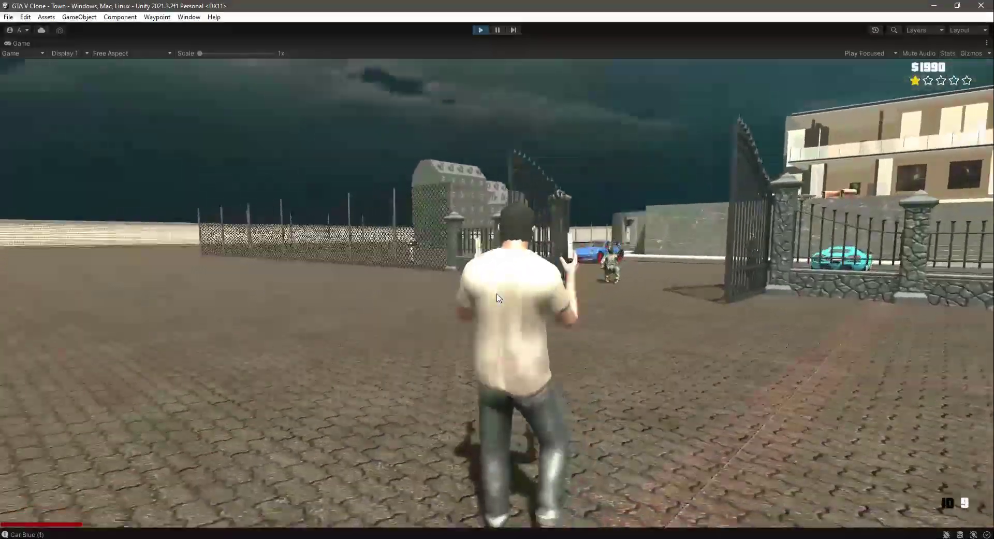
Step: Advance to the open gate and shoot the second guard beside its gate wing, reloading the pistols in between
key("w")
key("w")
right_click(496, 293)
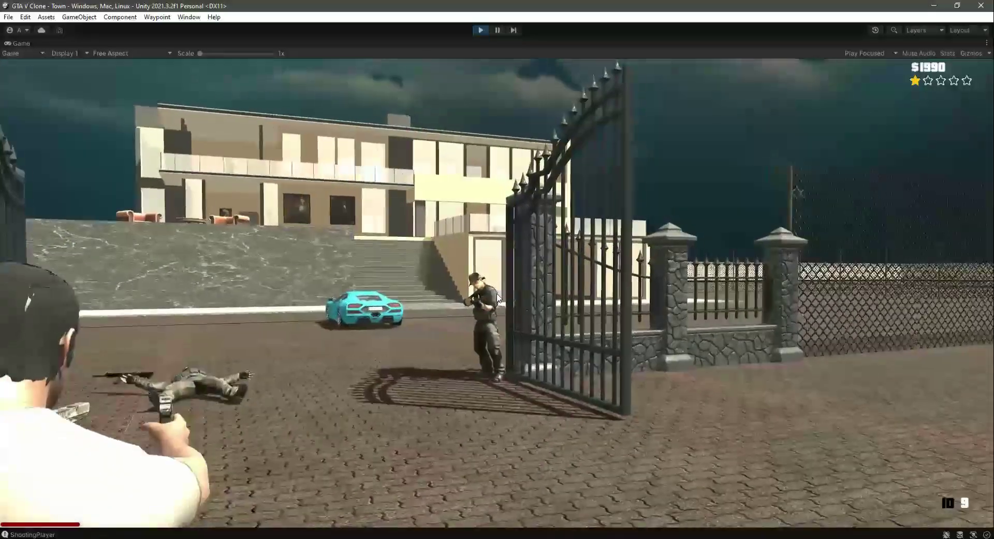
left_click(498, 298)
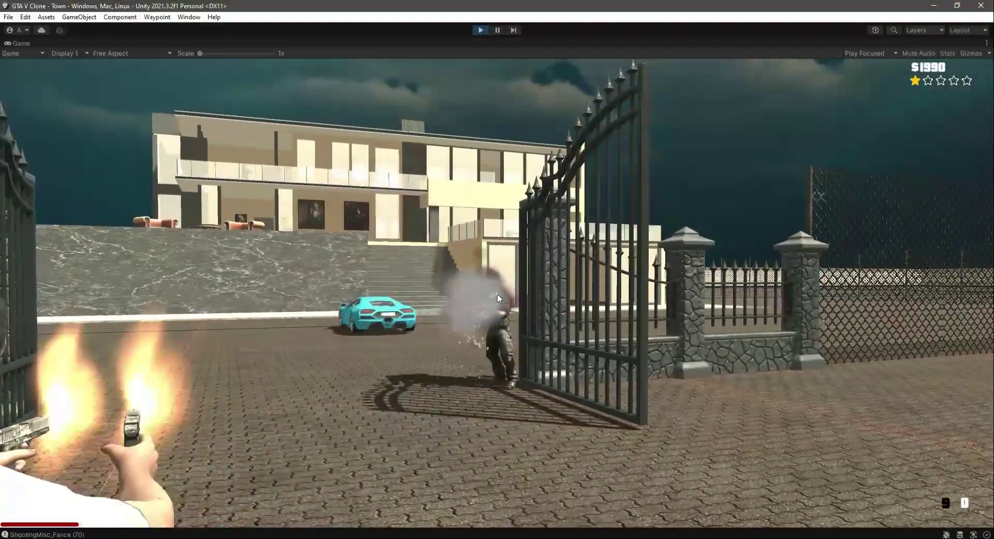
key("s")
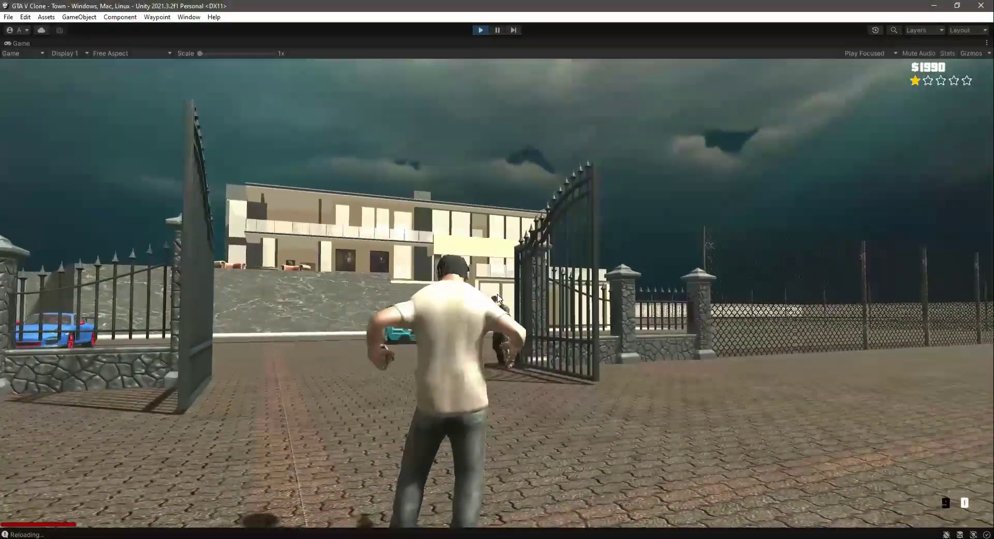
key("w")
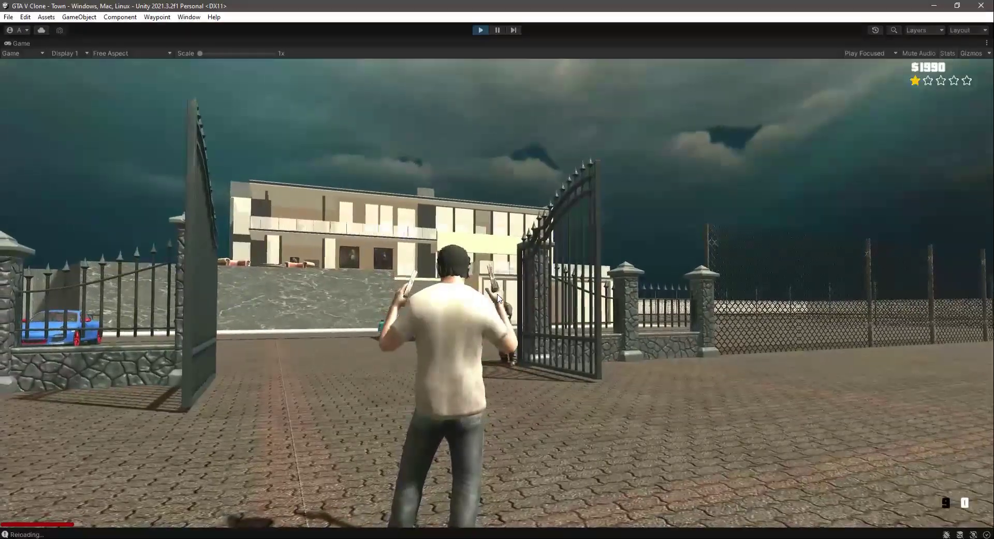
right_click(497, 293)
left_click(497, 294)
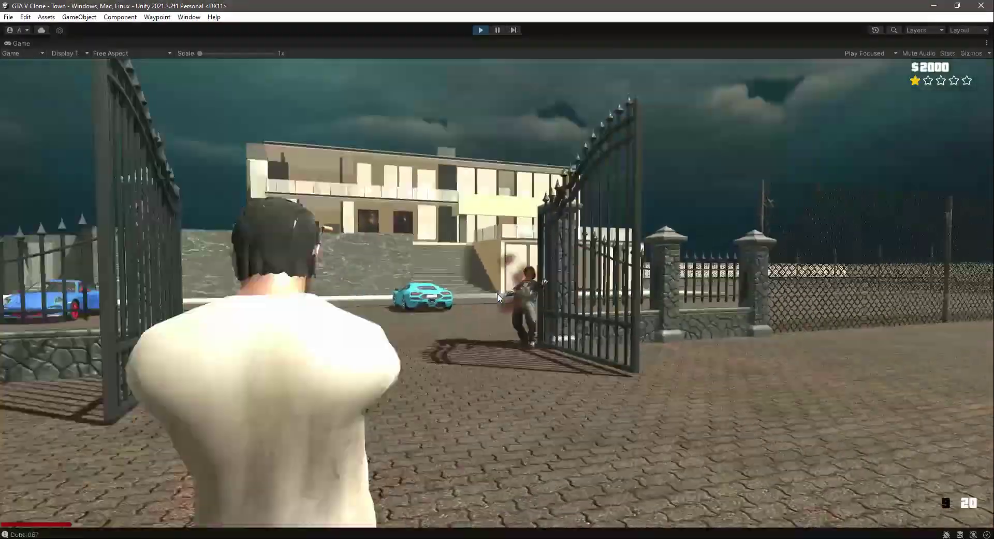
Step: Lead the player through the gate into the mansion grounds and shoot the soldier standing by the chain-link fence
key("w")
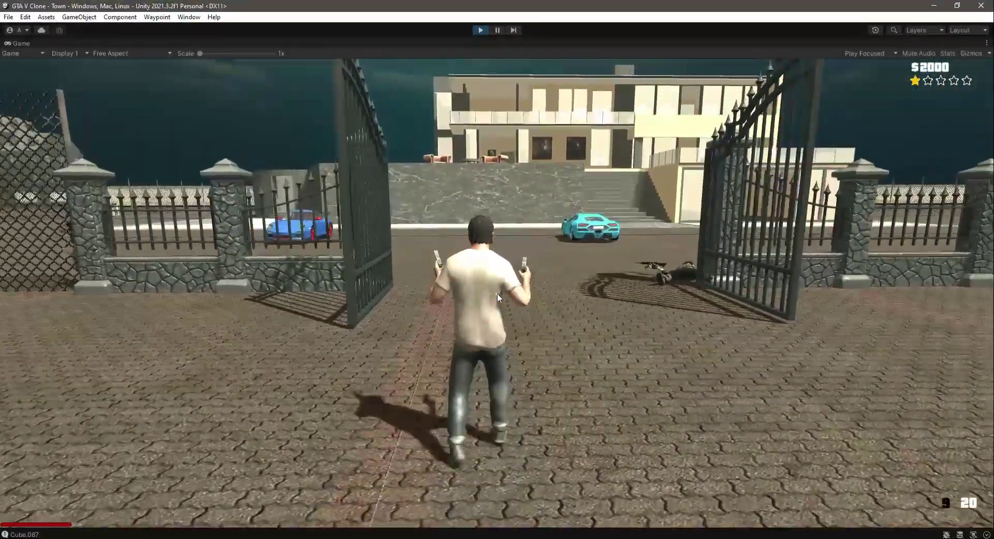
key("w")
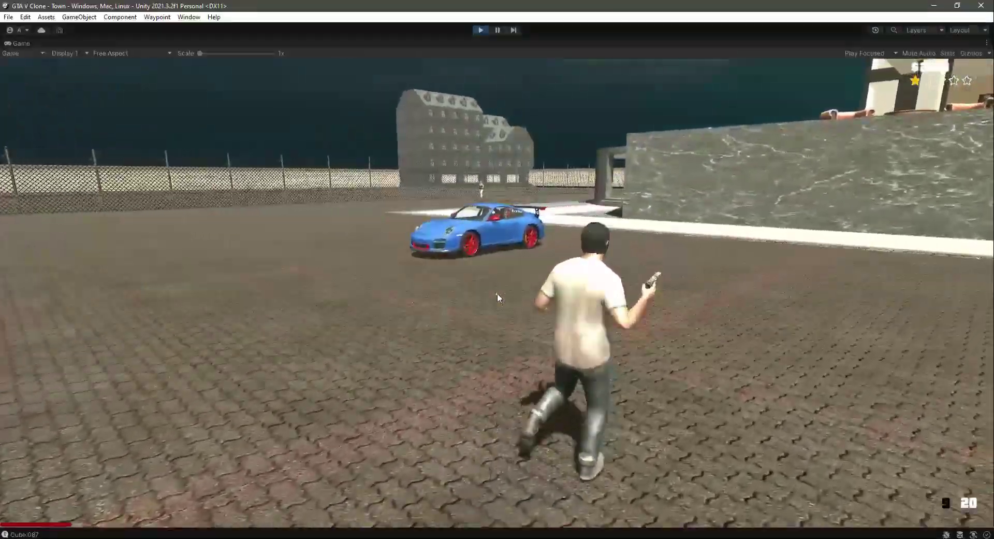
key("w")
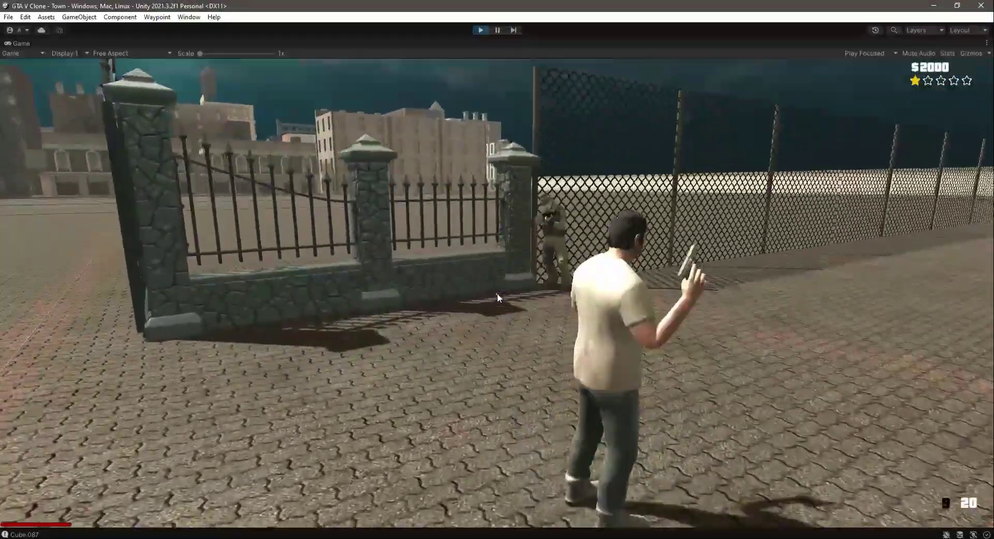
right_click(497, 293)
left_click(497, 293)
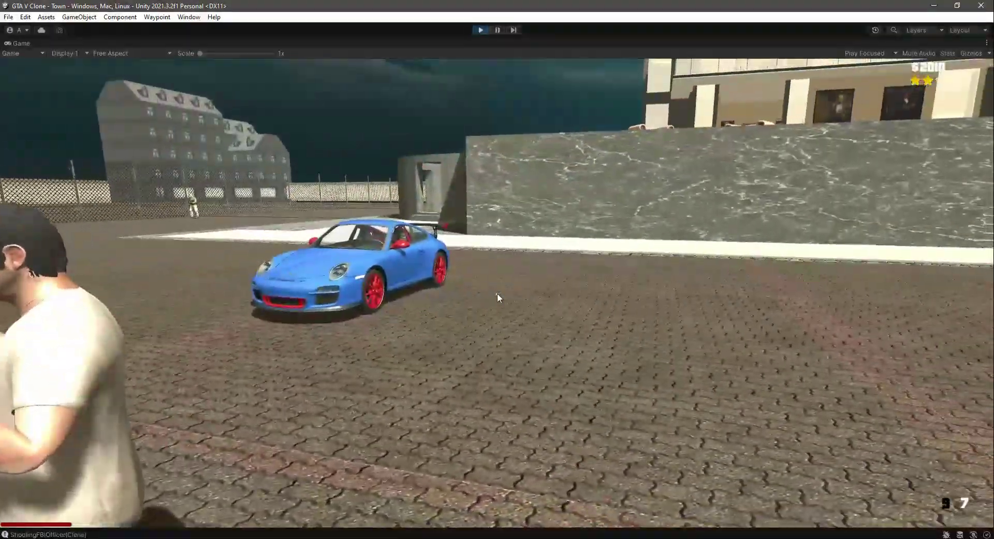
Step: Run the player past the parked cars and up the stairs to the mansion's terrace
key("w")
key("w")
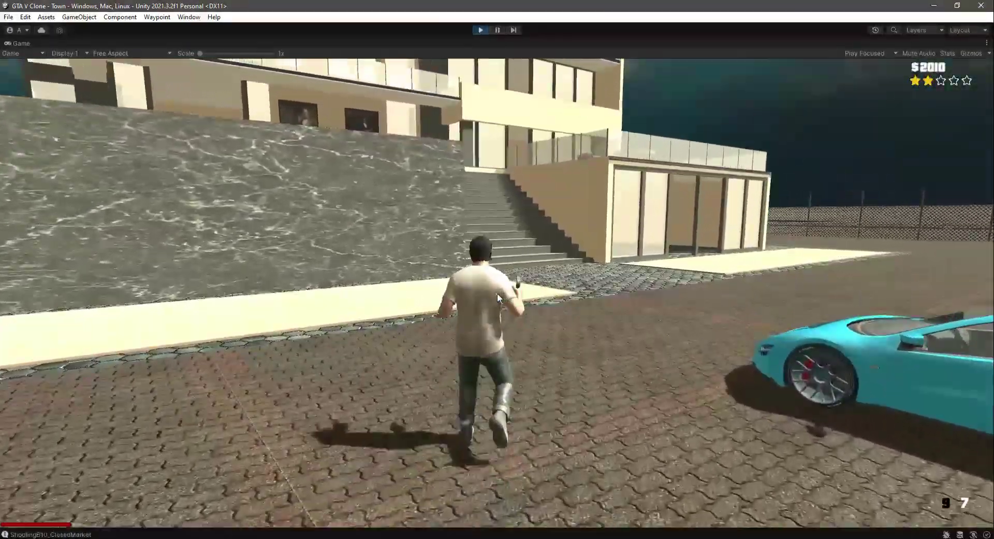
key("w")
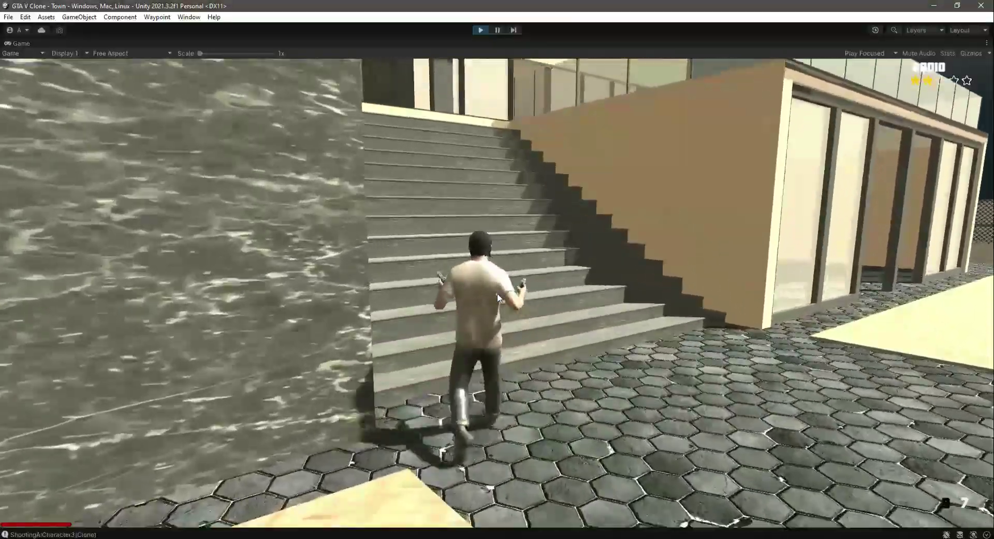
Step: Enter the mansion and search its rooms and rear terrace for the boss's bedroom
key("w")
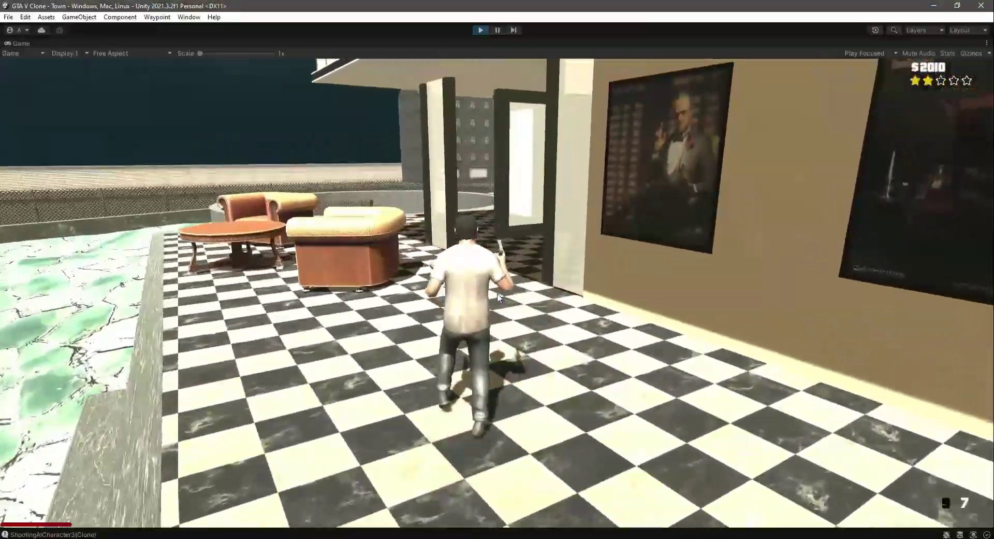
key("w")
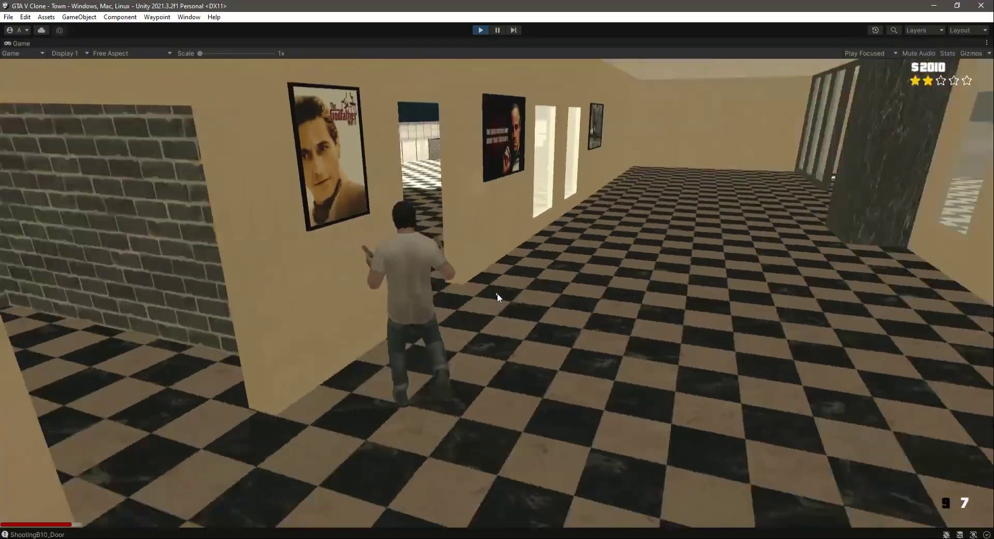
key("w")
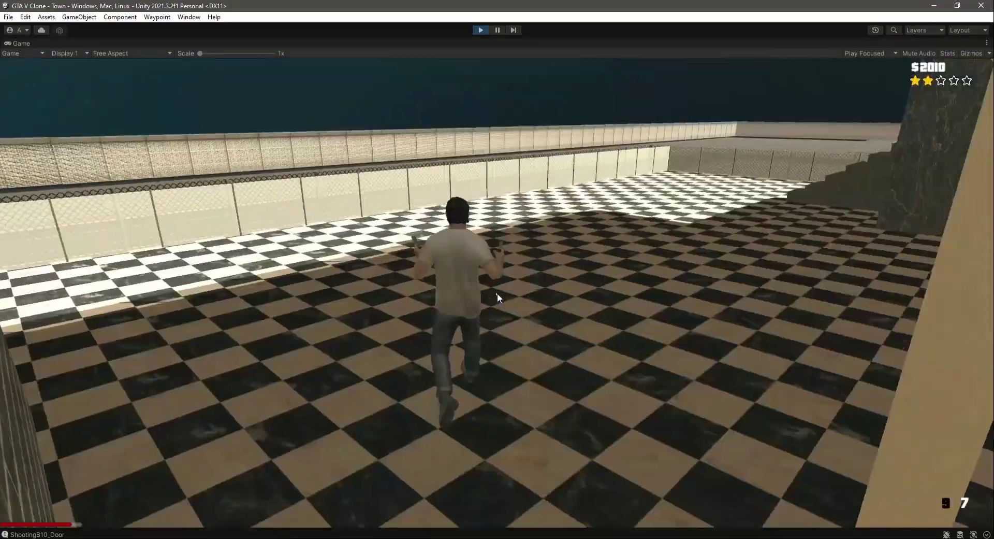
key("w")
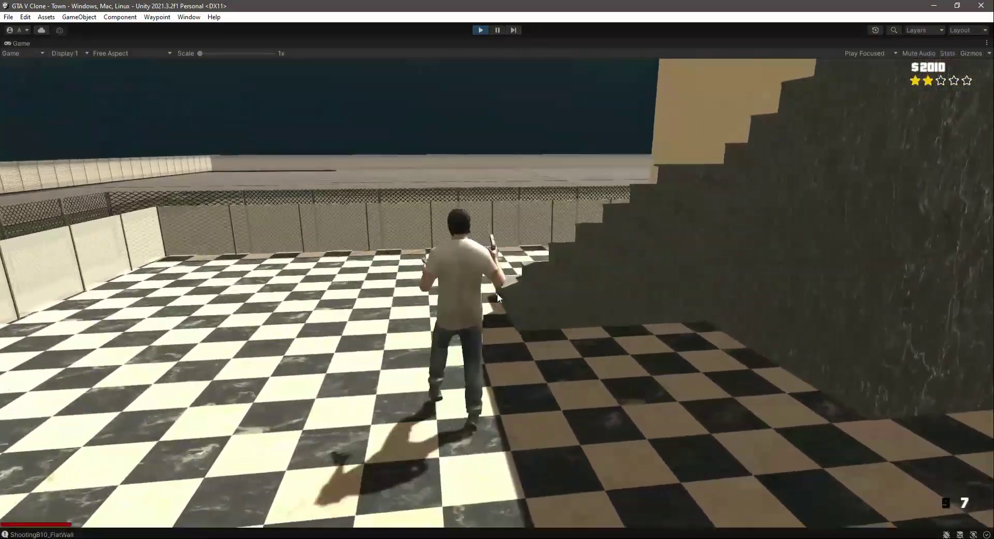
key("w")
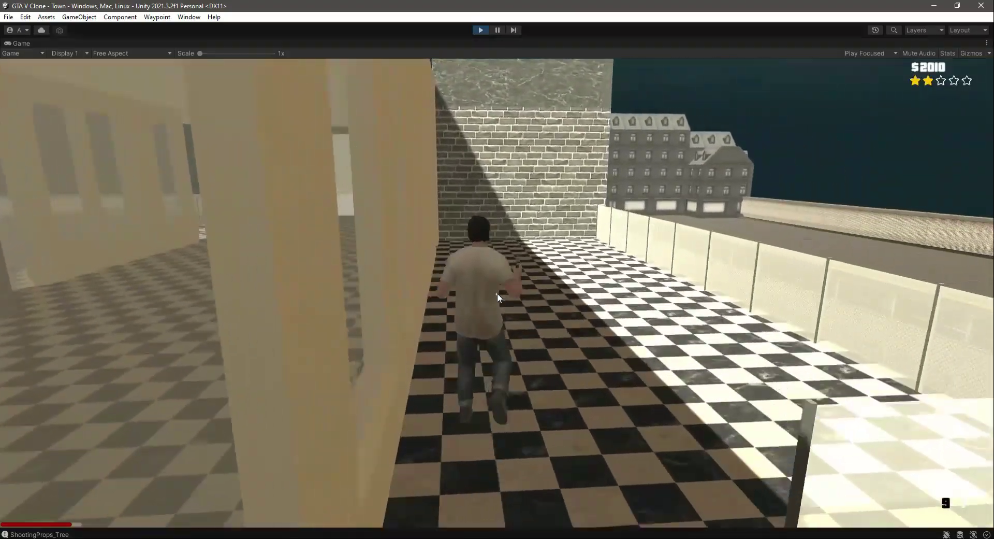
key("w")
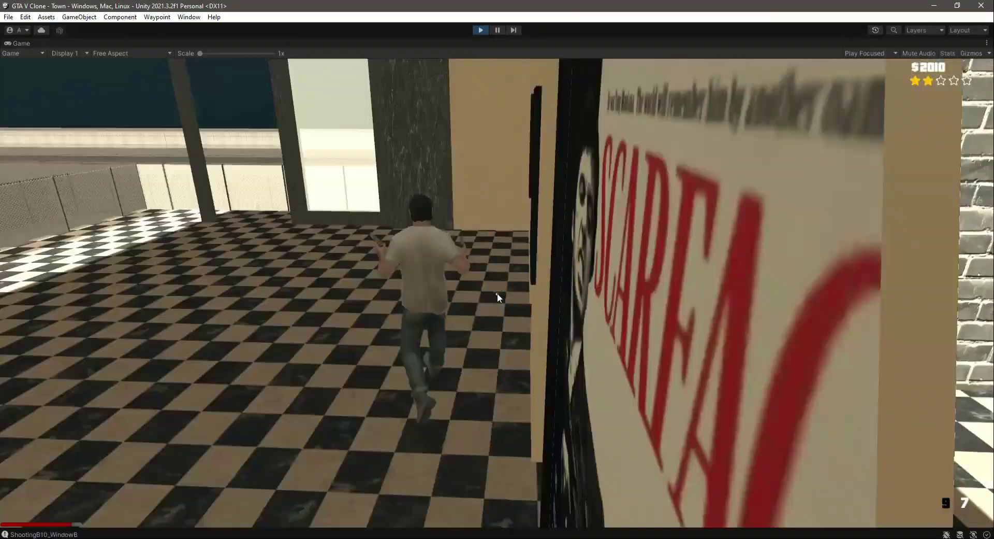
key("w")
key("d")
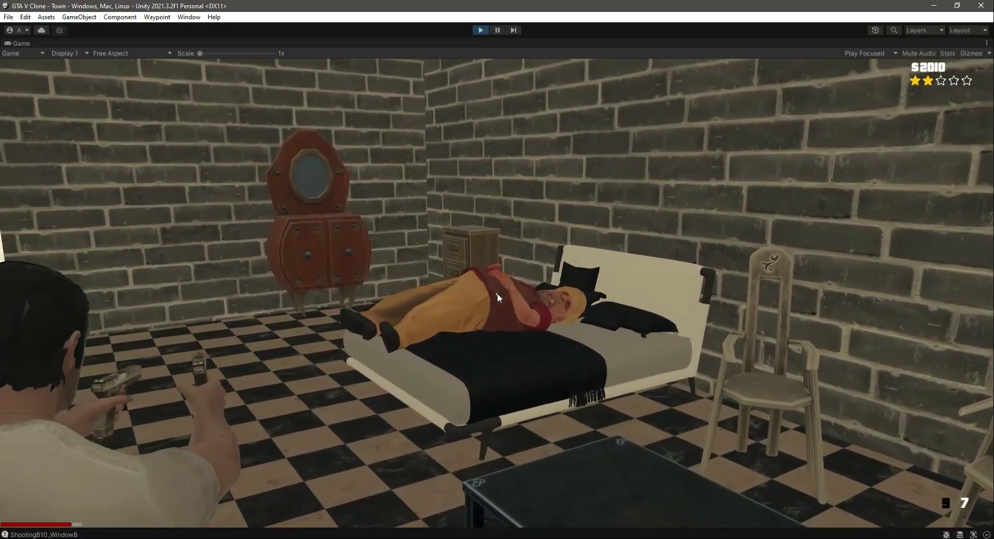
Step: Aim the pistols at the boss lying on the bed and shoot him, stepping back to reload between bursts
left_click(498, 293)
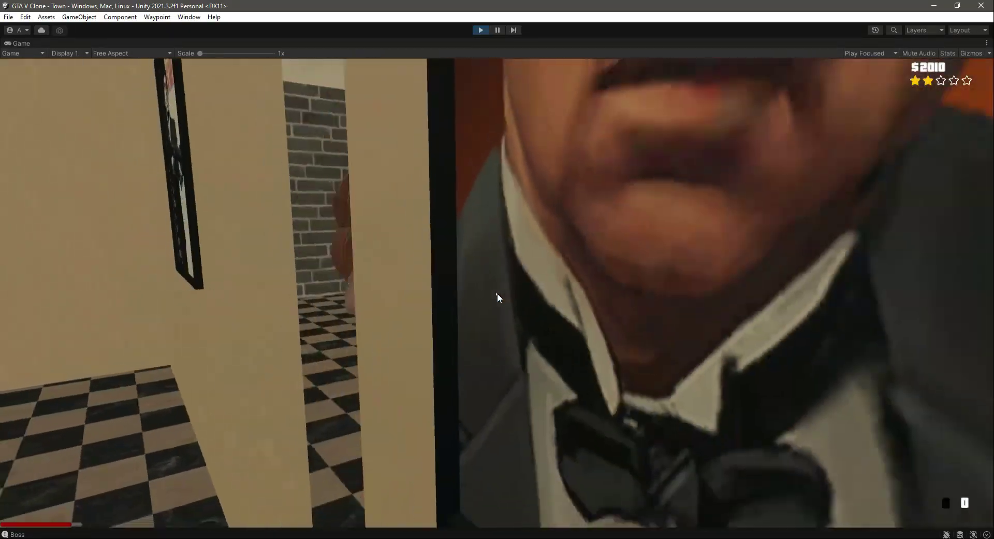
key("s")
right_click(497, 293)
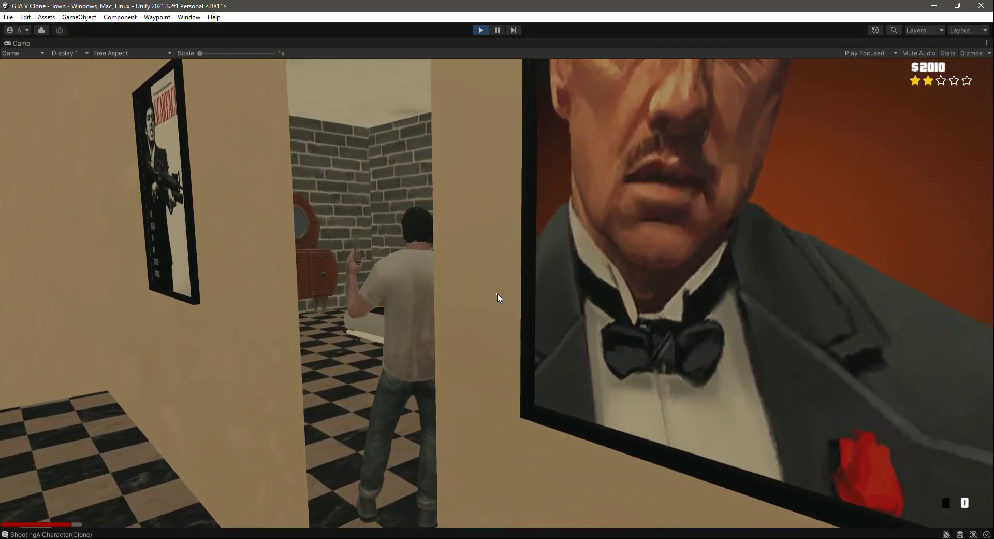
right_click(497, 293)
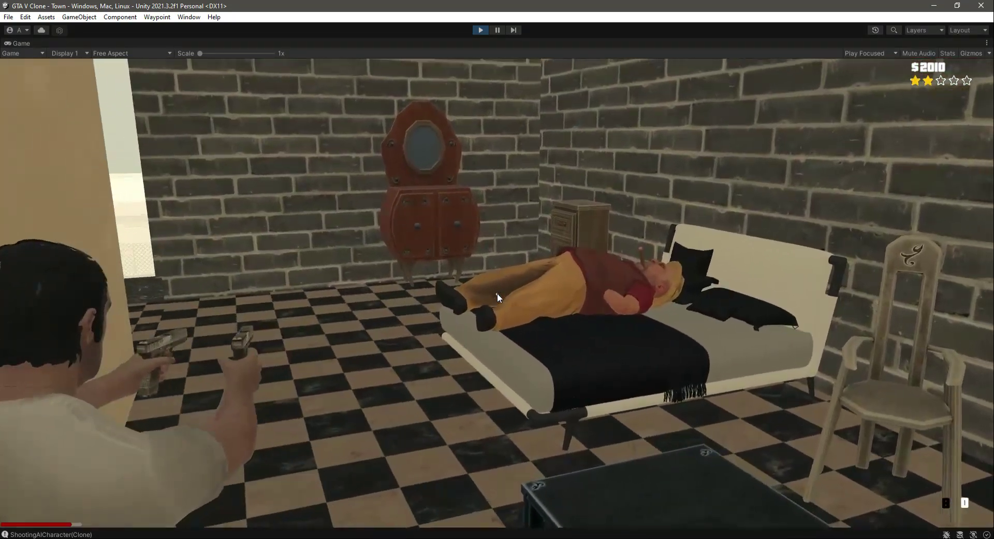
key("w")
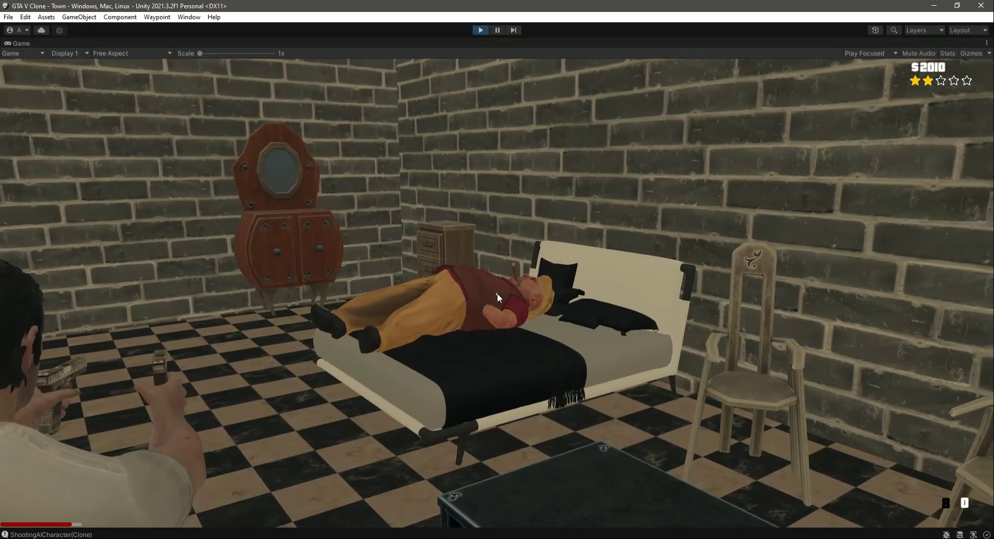
left_click(497, 293)
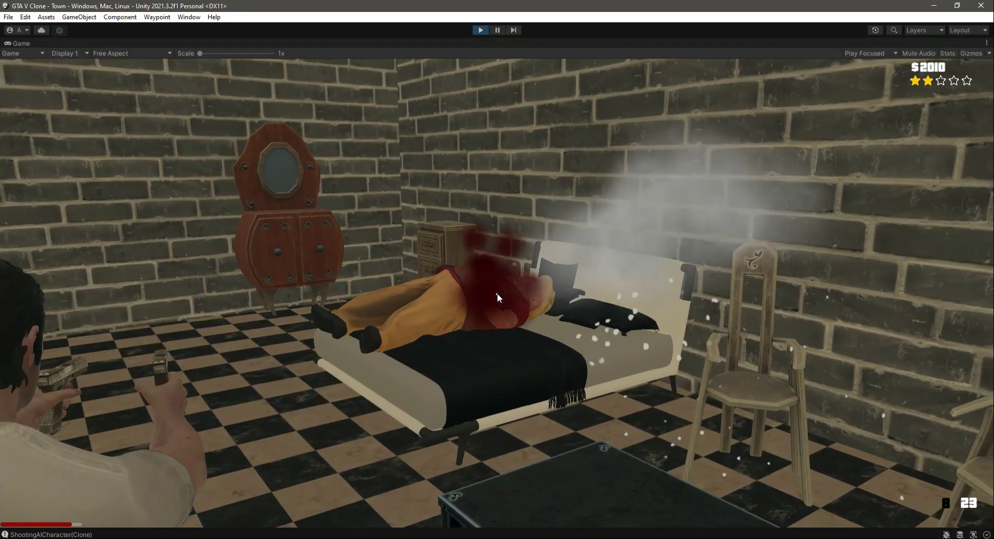
Step: Fire another burst at the boss lying on the bed and end the play test
left_click(498, 293)
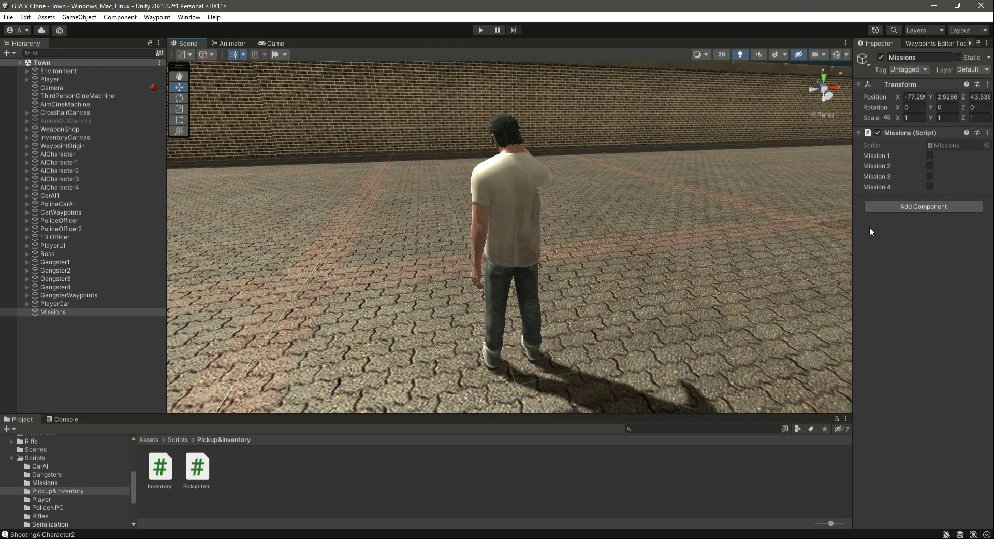
Step: Enlarge the project area and enable Mission 1, Mission 2 and Mission 3 on the Missions object's script
left_click(64, 419)
scroll(110, 479, "down", 1)
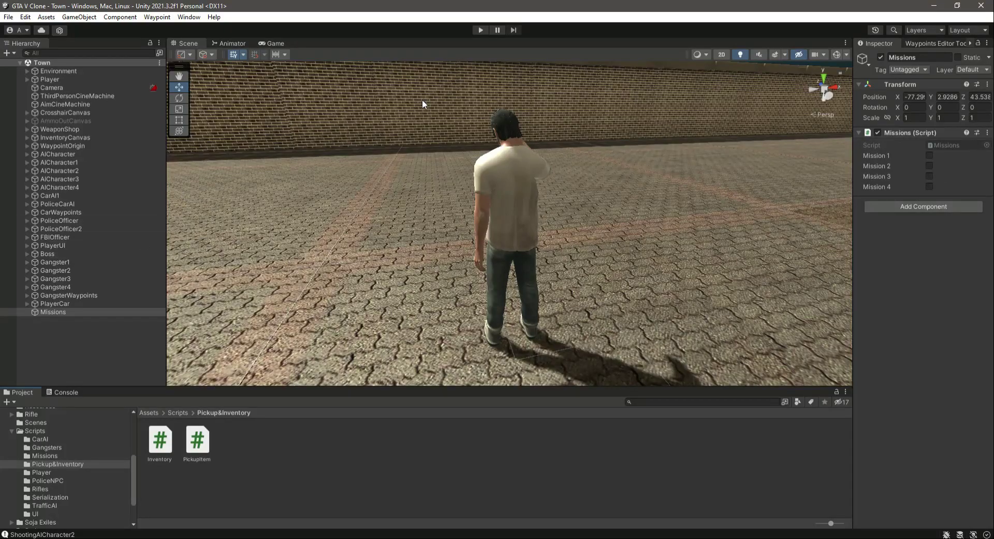
left_click(82, 335)
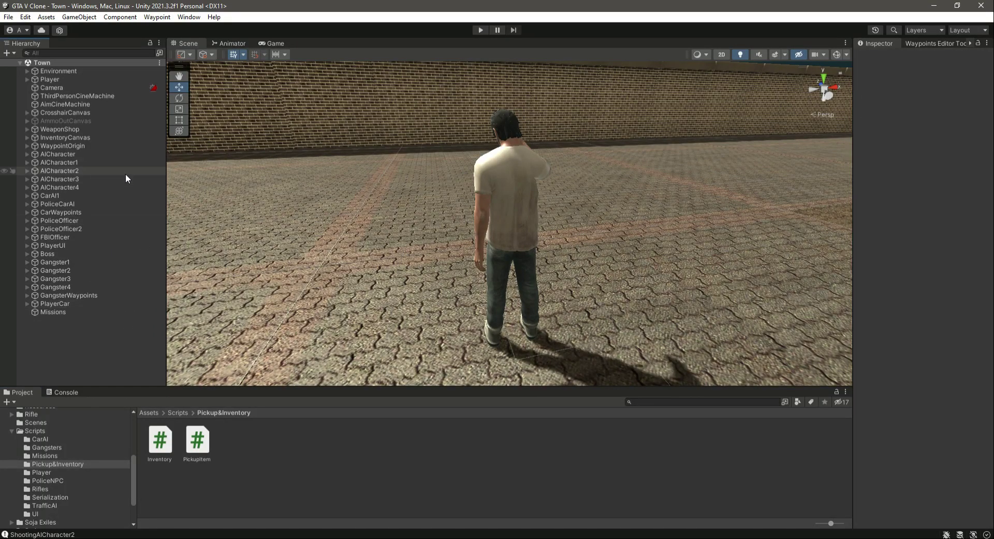
left_click(54, 312)
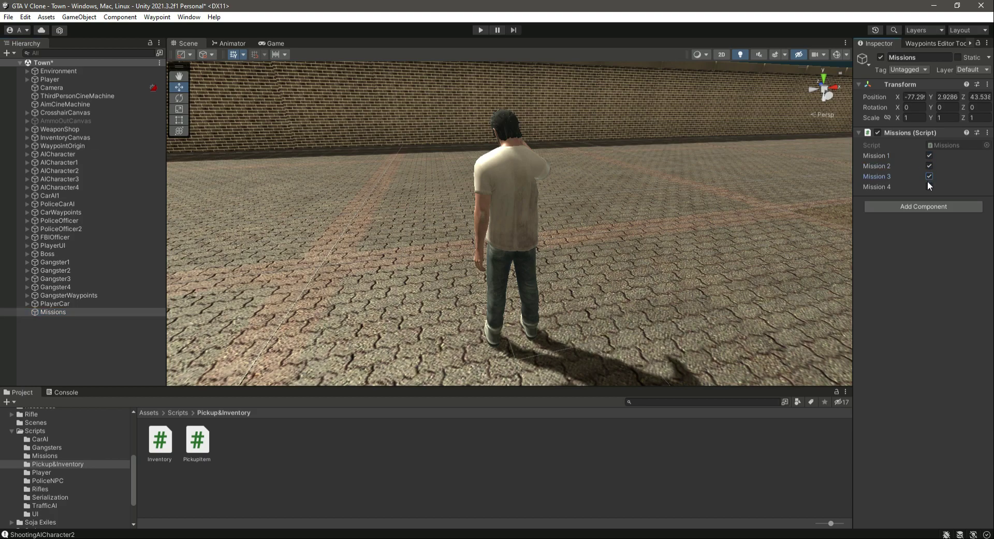
Step: Start a new play test and shoot the boss lying on the bed with the pistols
left_click(480, 30)
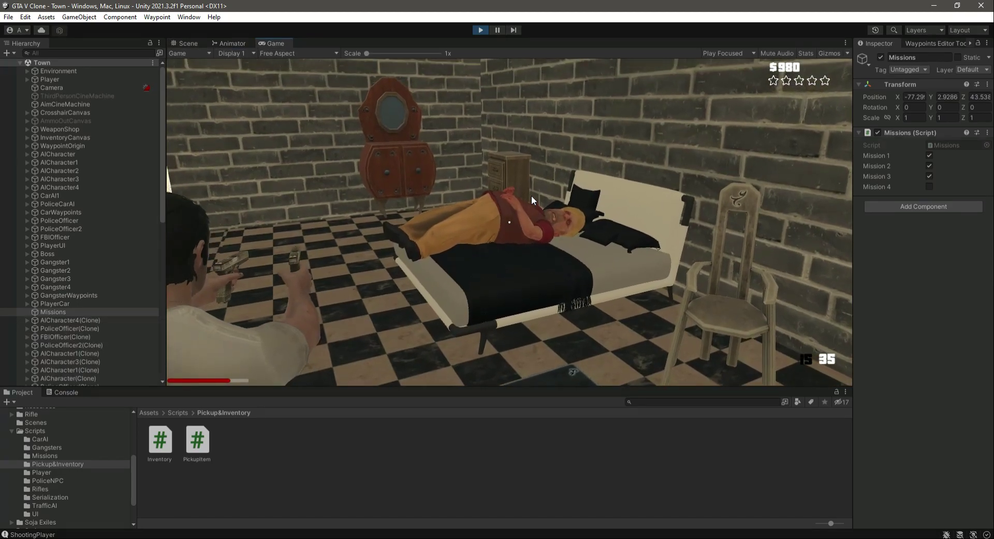
left_click(508, 221)
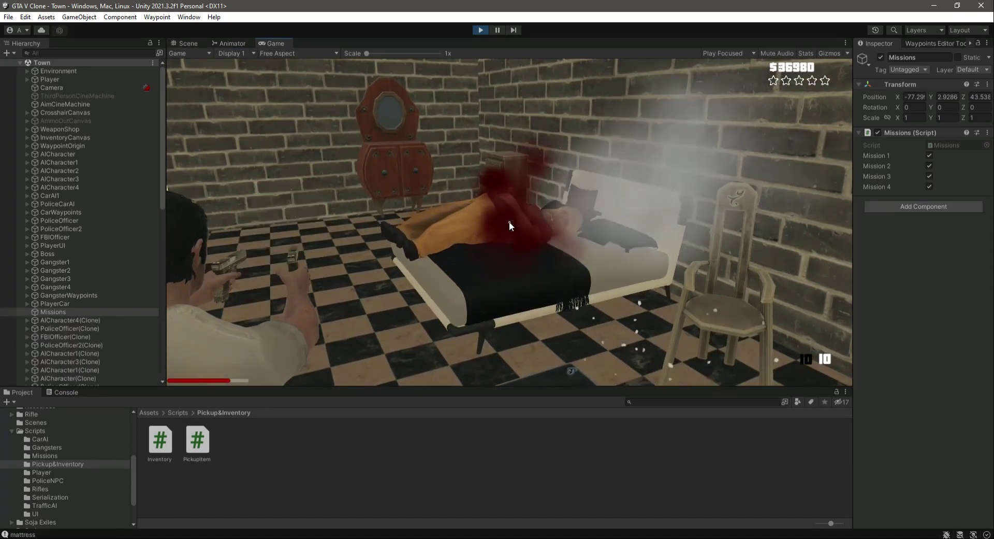
left_click(508, 222)
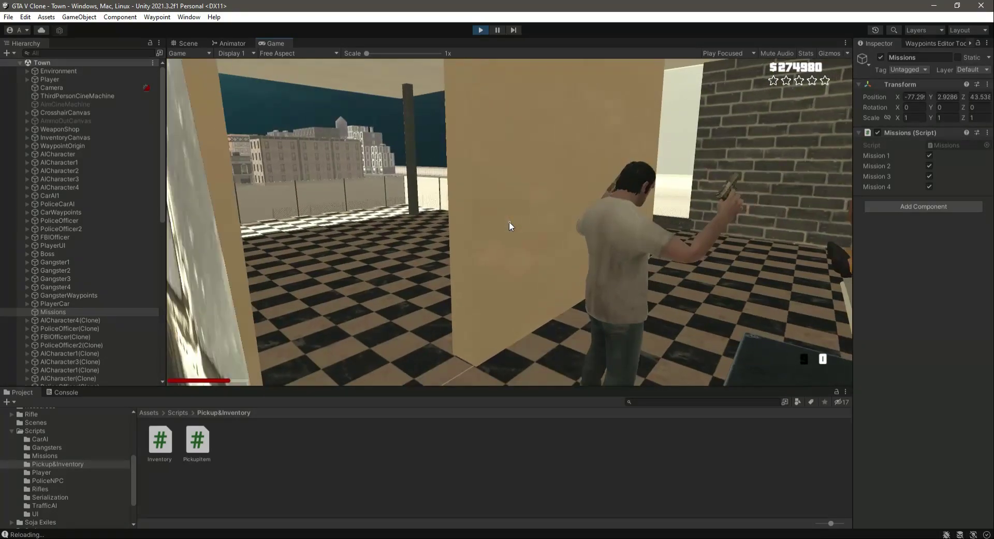
Step: Move the player away from the bed and run out of the bedroom through the mansion's checkered hall
key("s")
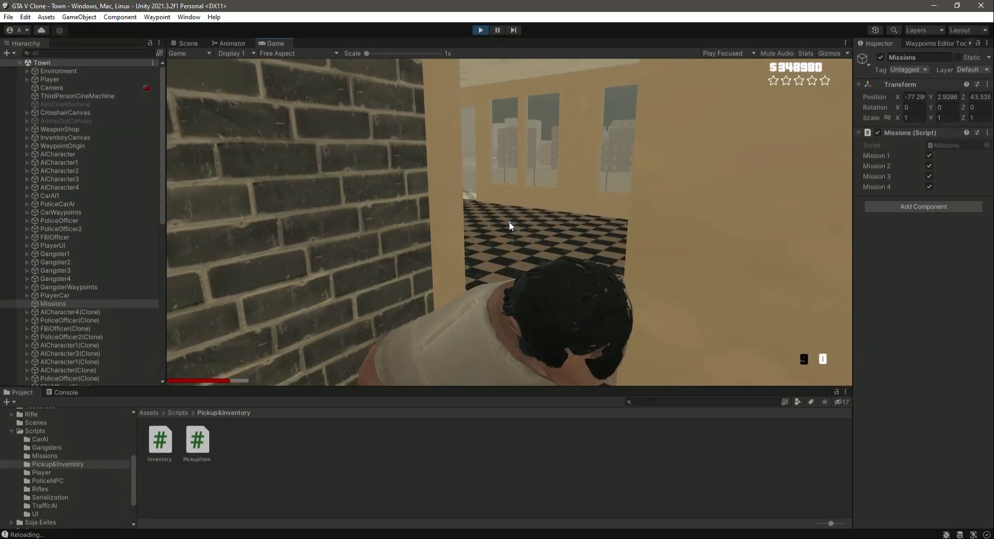
key("w")
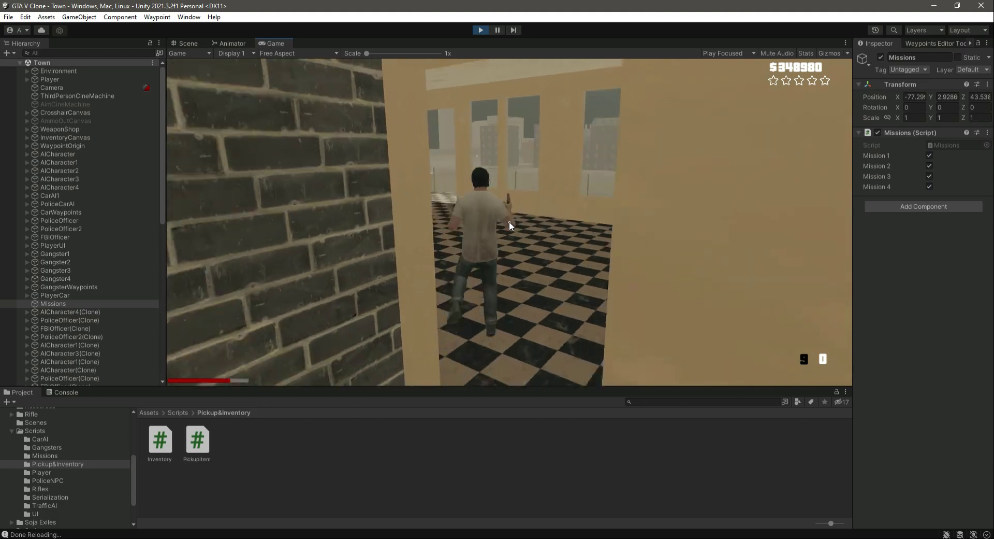
key("w")
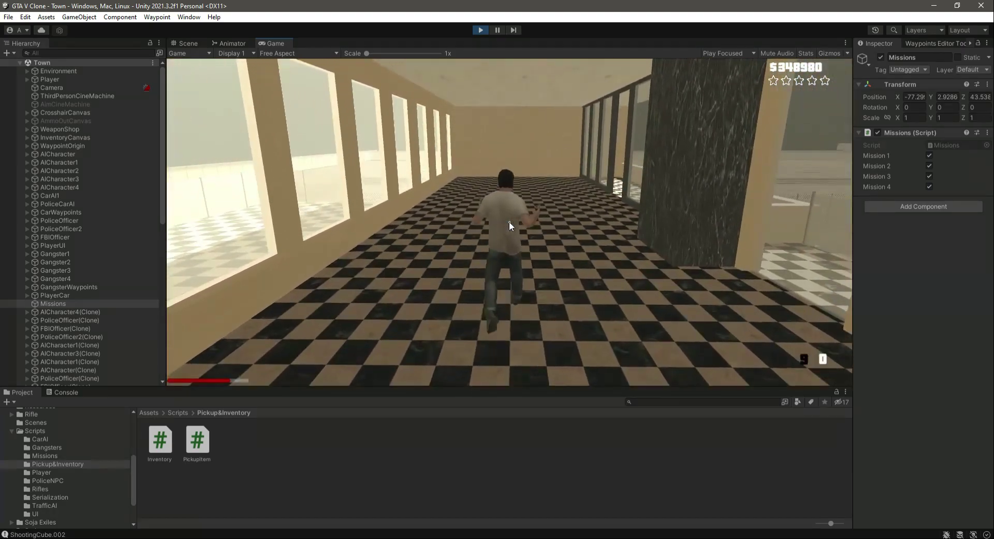
key("w")
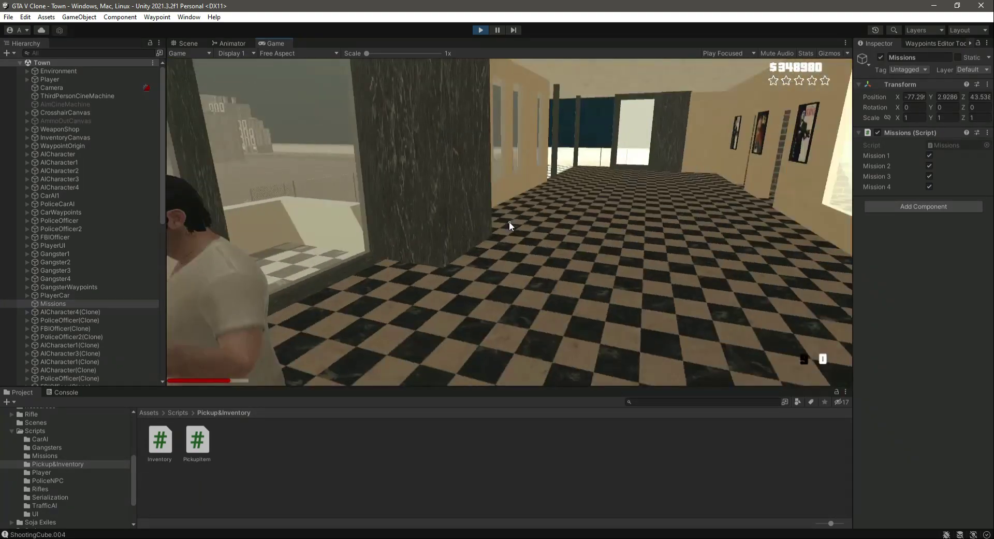